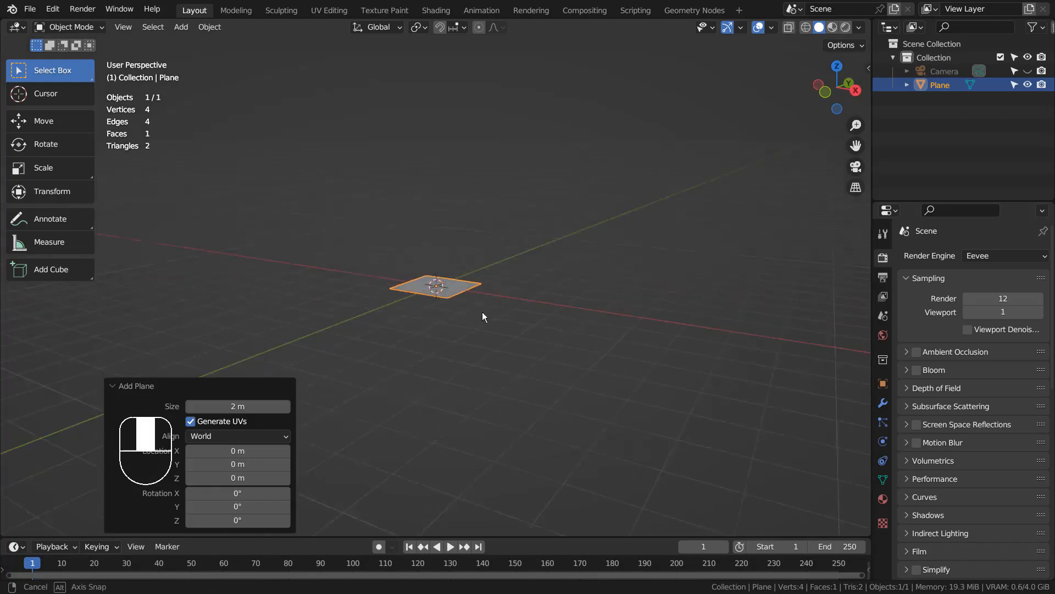
Scale the plane up to about 9.31 times its size
key(s)
click(56, 264)
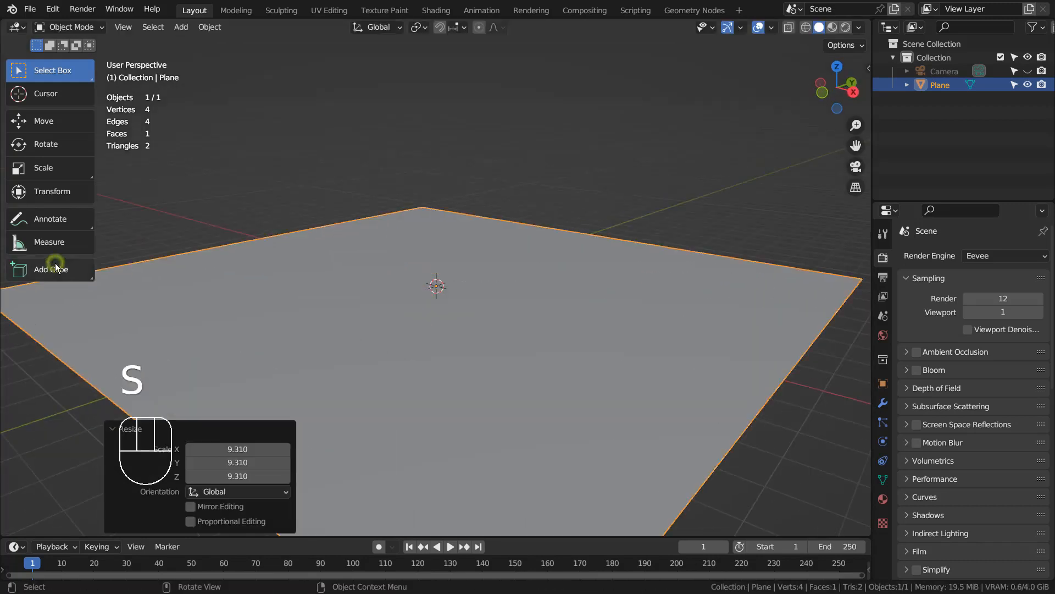
key(KP_0)
key(KP_3)
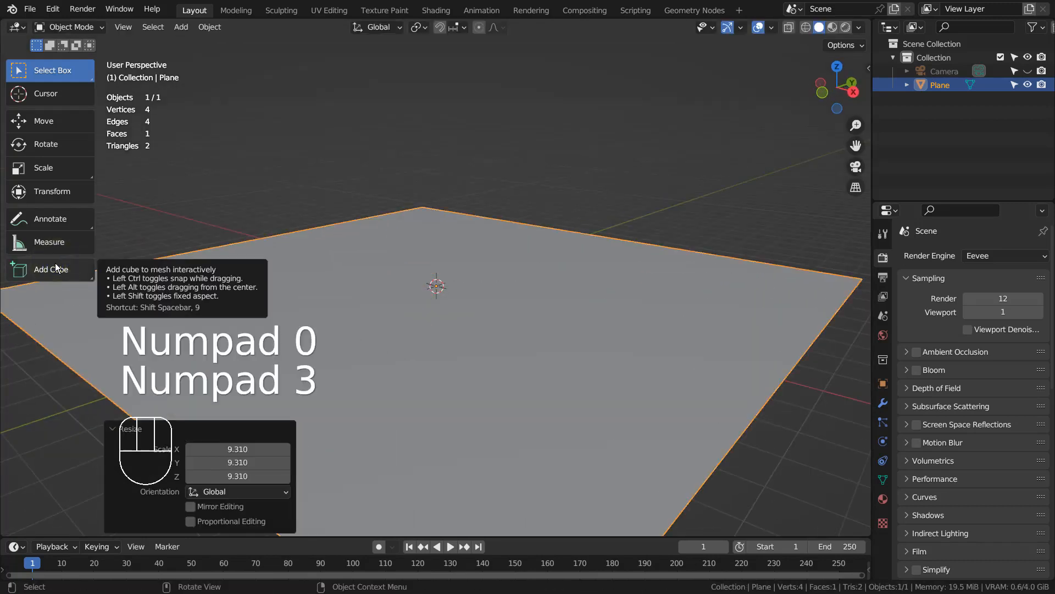
Rotate the plane by about -4.43° in the right orthographic view
click(306, 182)
key(KP_3)
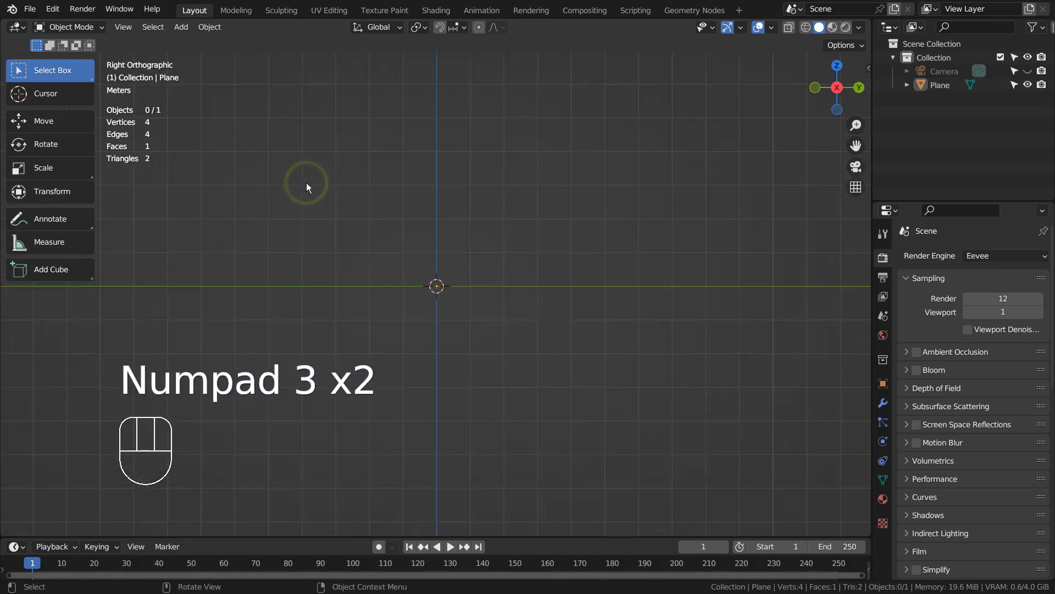
key(r)
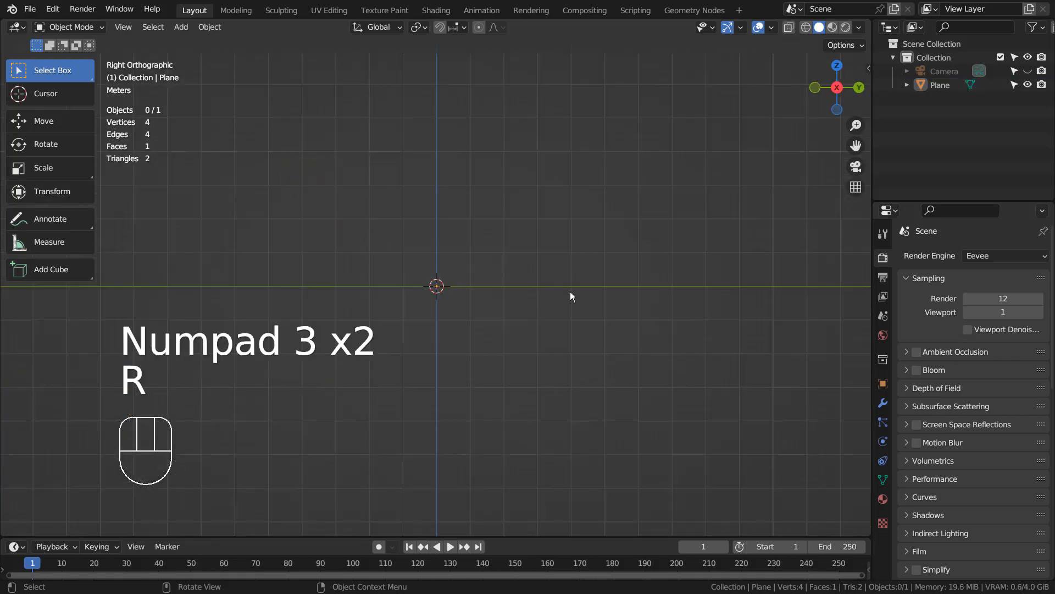
click(576, 284)
key(r)
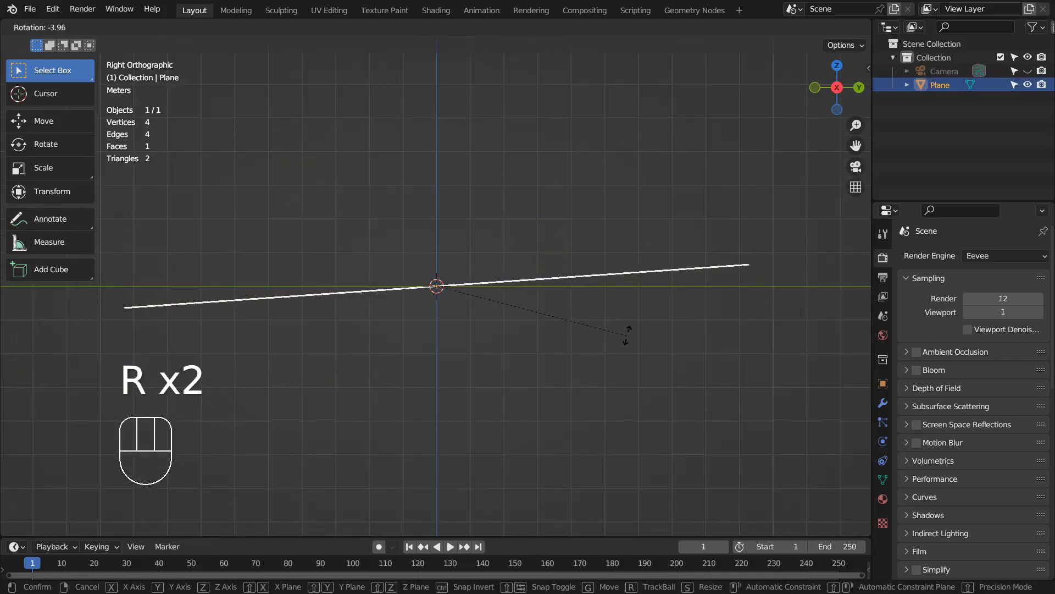
click(626, 333)
In the camera view, lower the plane by about 1.21 m and widen it along X beyond the frame
key(KP_0)
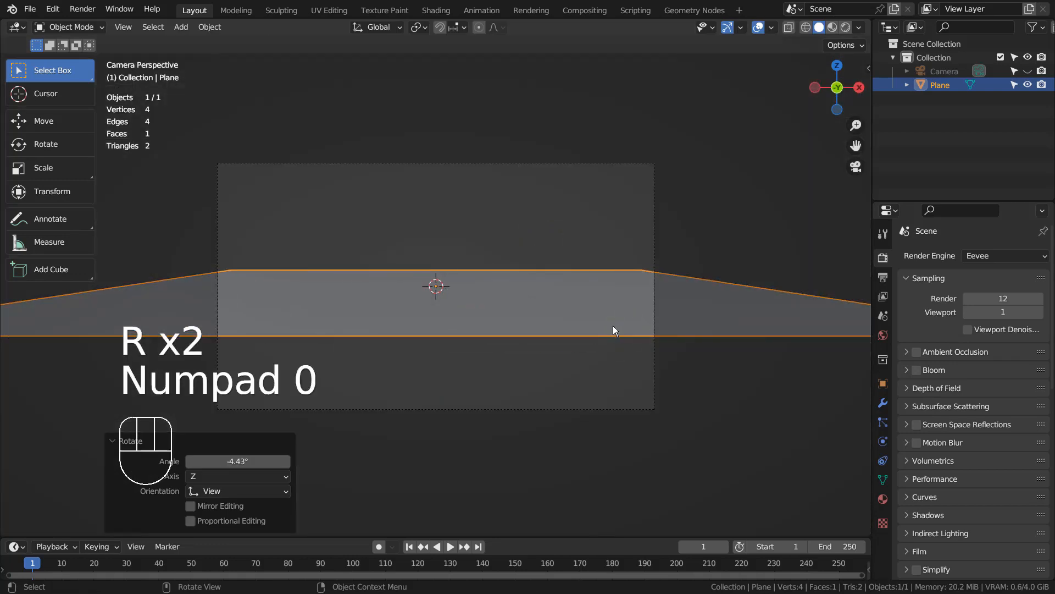
key(g)
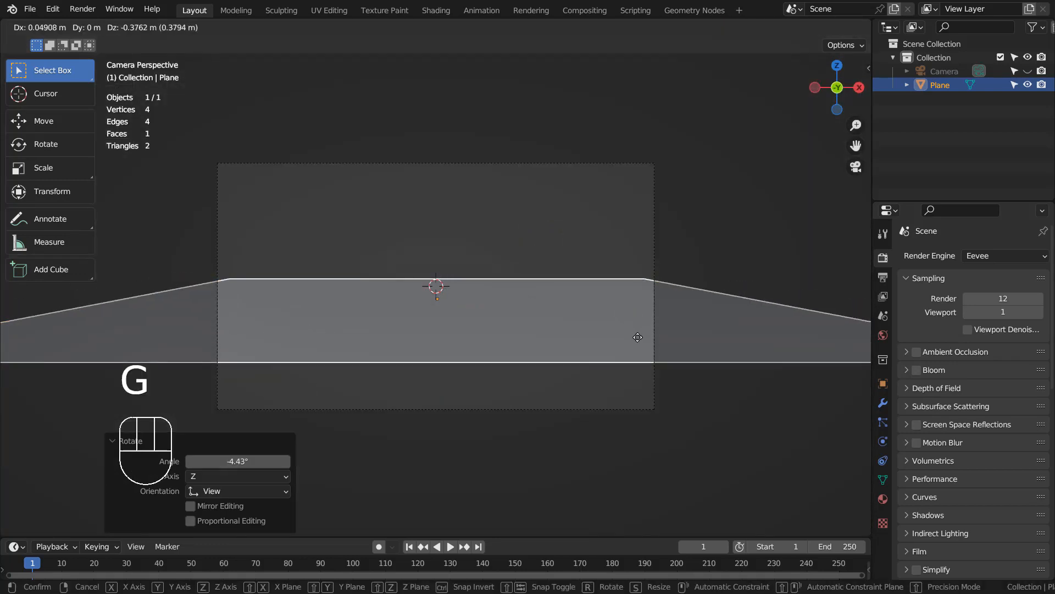
click(638, 361)
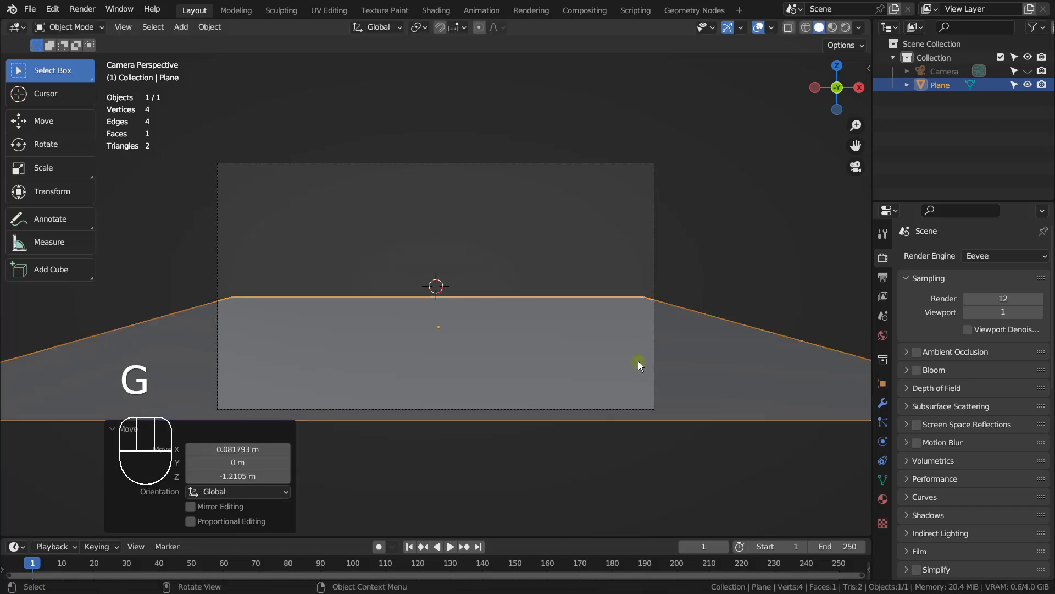
key(s)
key(x)
click(714, 361)
click(725, 224)
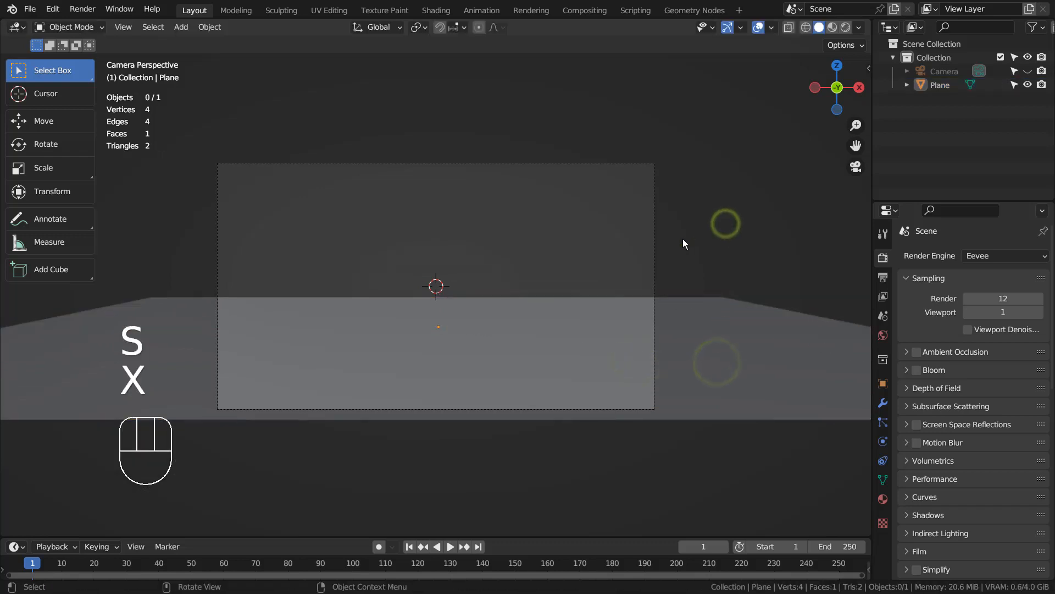
Add a torus and lower it along Z onto the plane
key(shift+a)
mouse_move(579, 257)
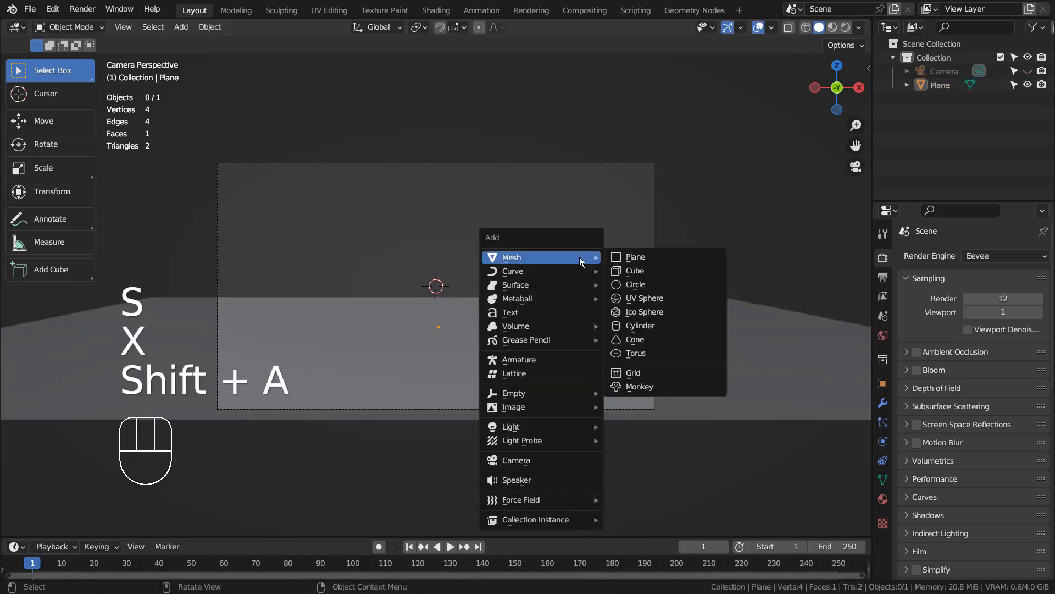
click(656, 355)
key(g)
key(z)
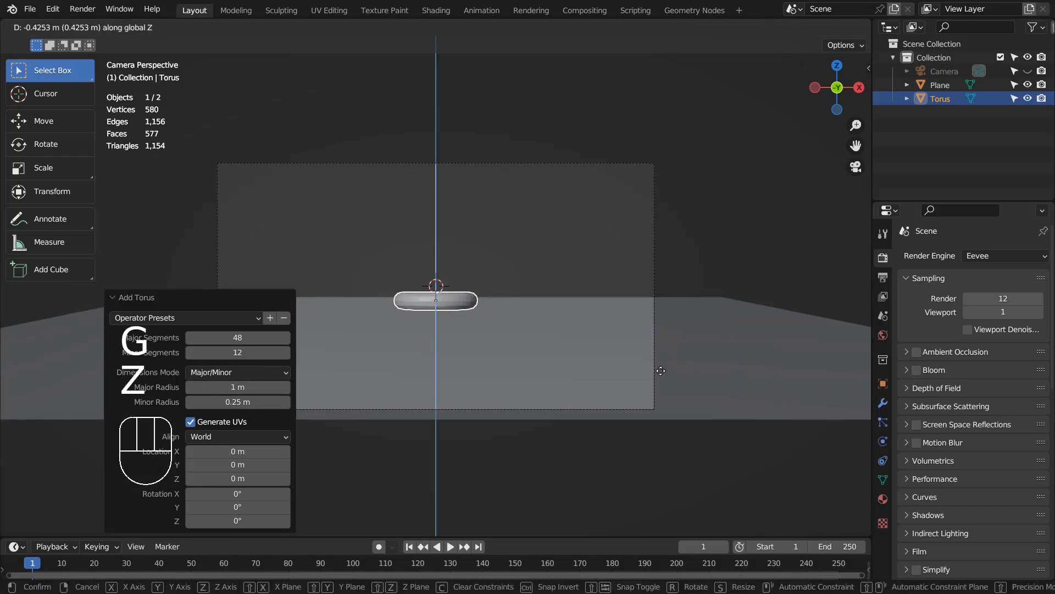
click(660, 377)
Scale the torus up about 2.64 times and tilt it by about -8.21° in the right view
key(s)
click(184, 359)
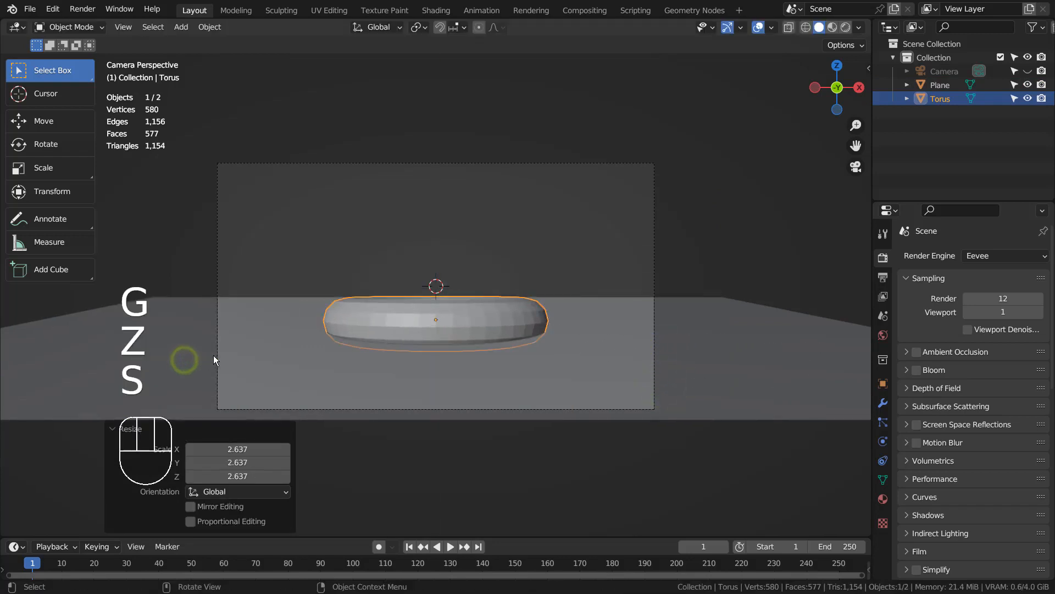
key(KP_3)
key(r)
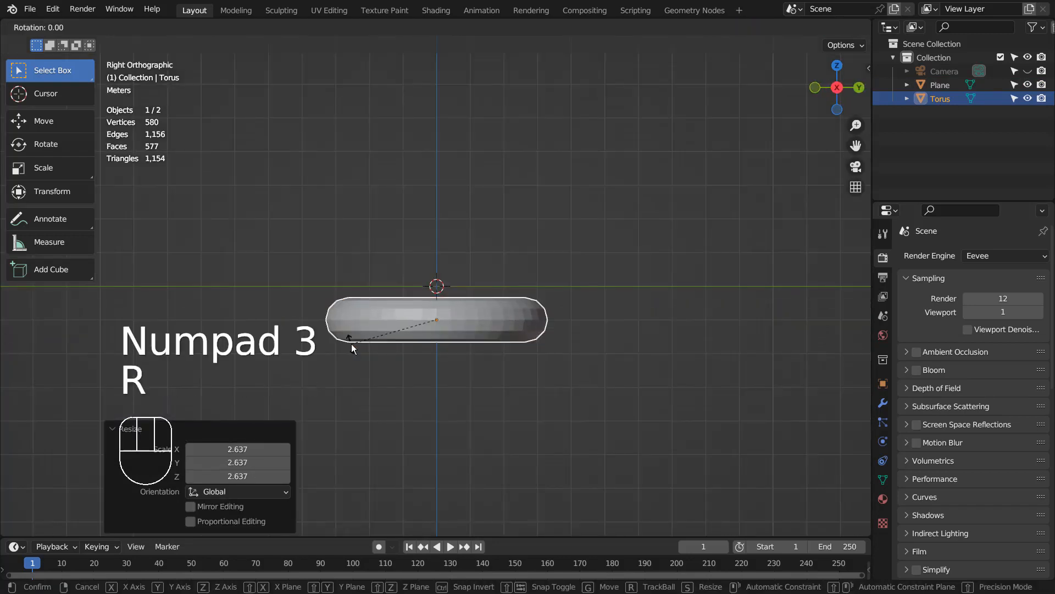
click(348, 359)
Smooth the torus with a level 3 subdivision while in the camera view
key(KP_0)
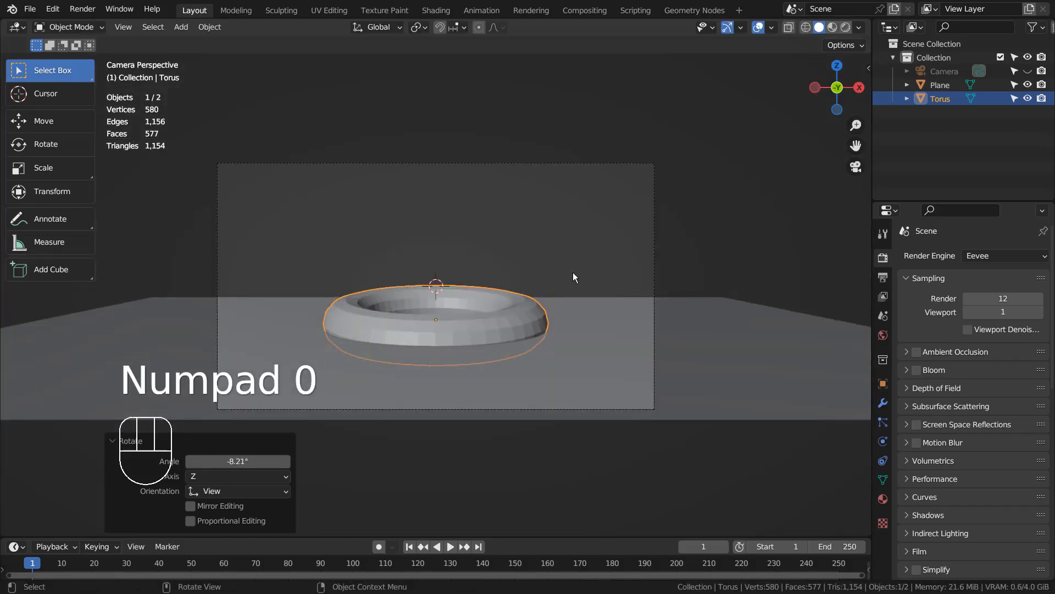
key(ctrl+3)
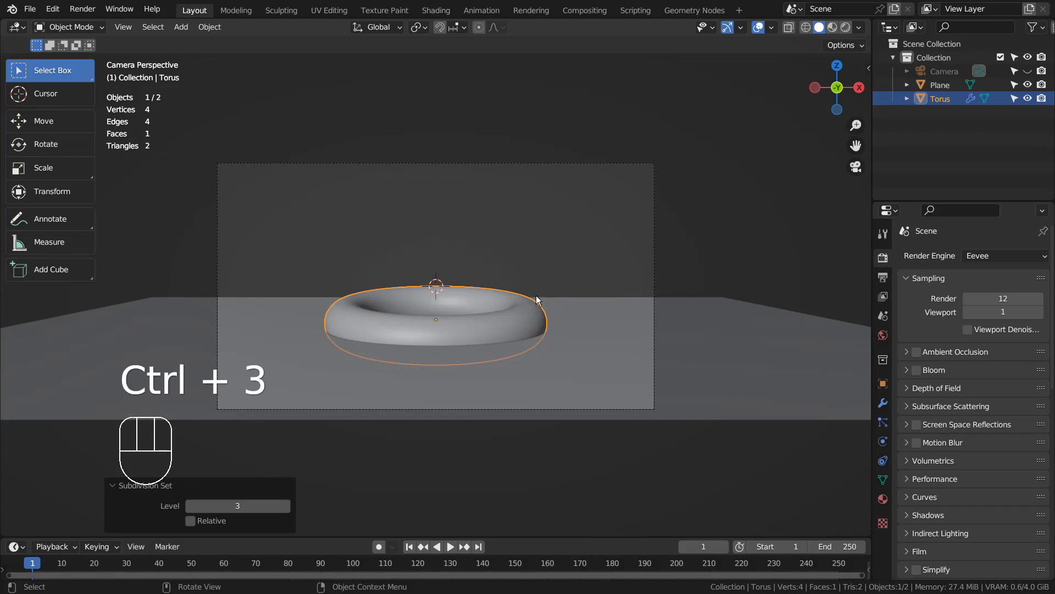
click(571, 265)
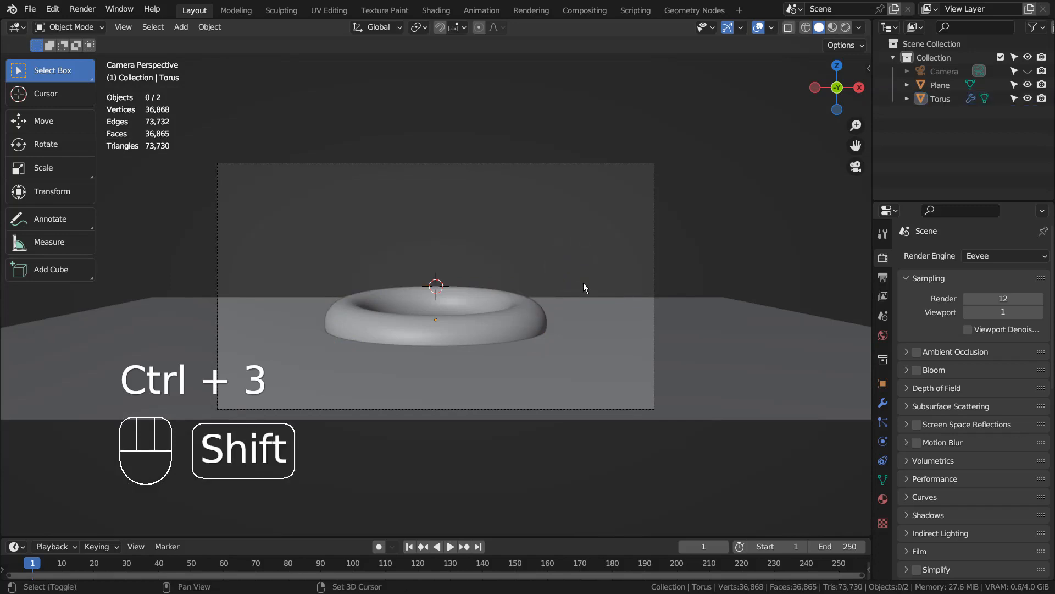
Add a cylinder inside the torus, scaled up about 2.06 times, with a level 3 subdivision
key(shift+a)
mouse_move(584, 286)
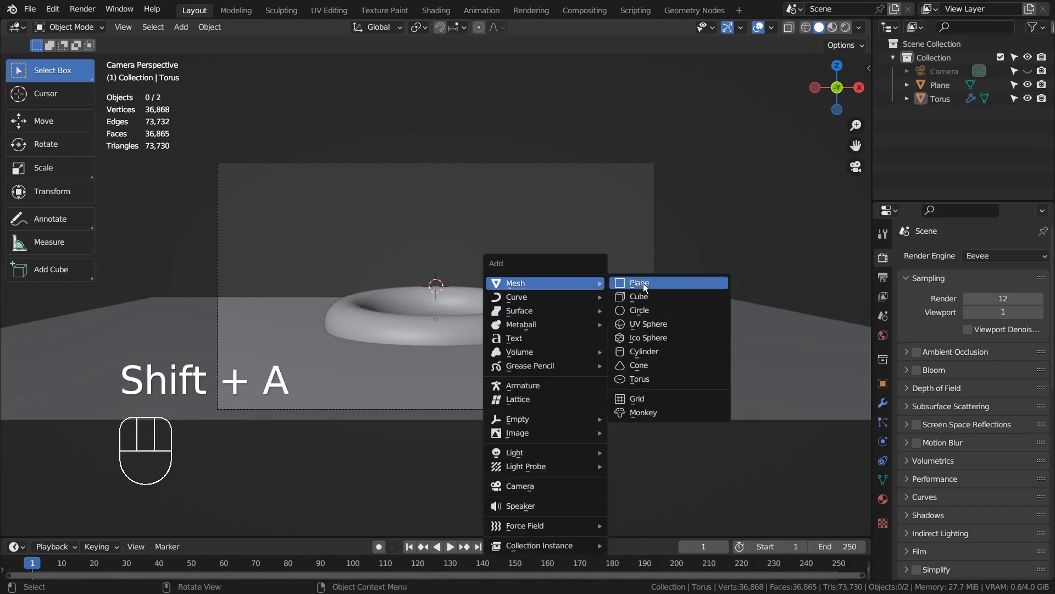
click(651, 352)
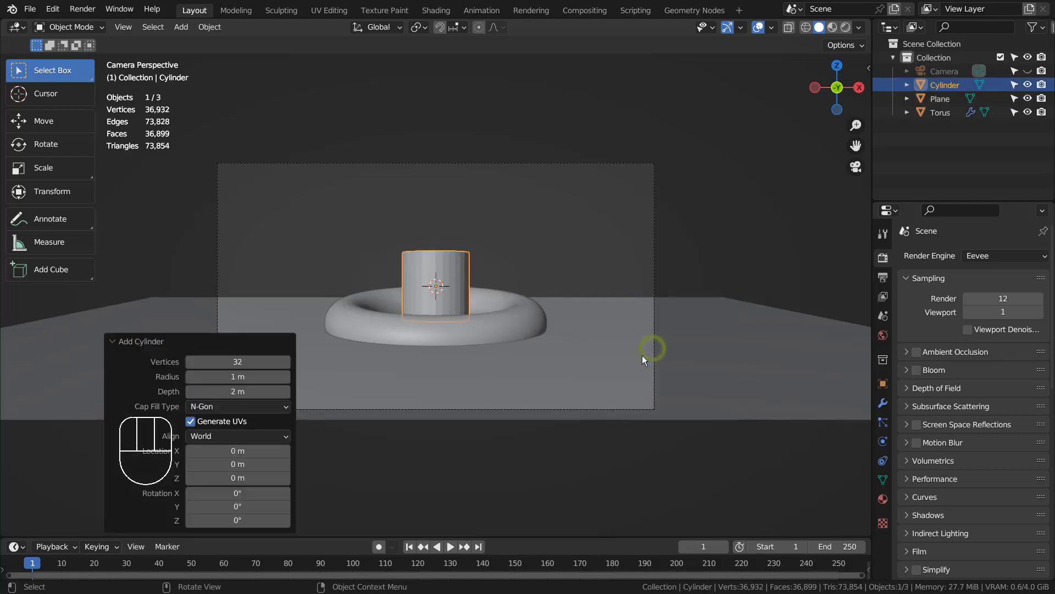
key(s)
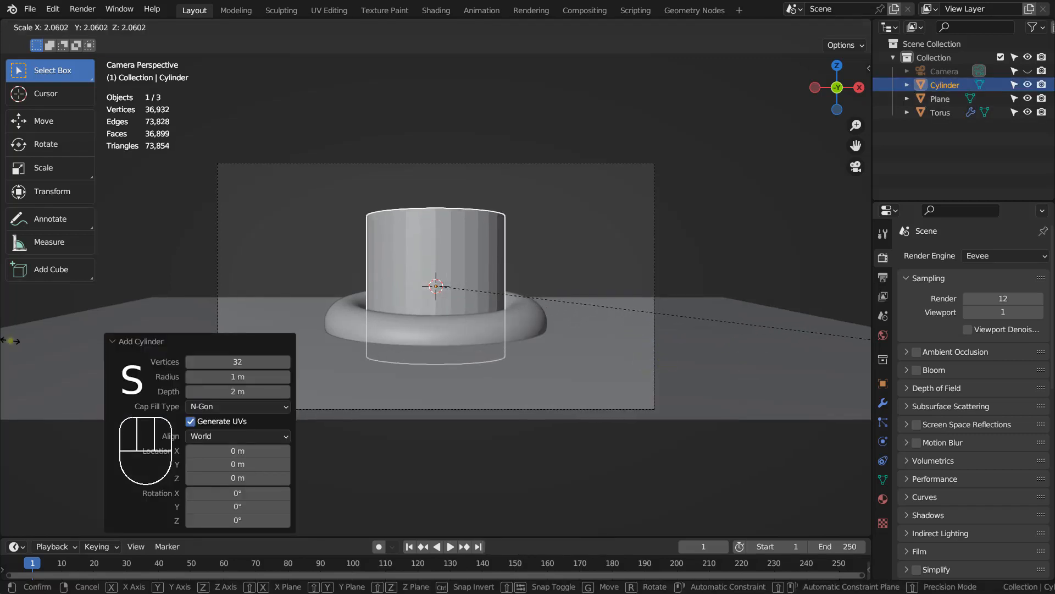
click(11, 341)
key(ctrl+3)
Lower the cylinder by about 0.25 m along Z and enlarge it to fill the torus opening
key(g)
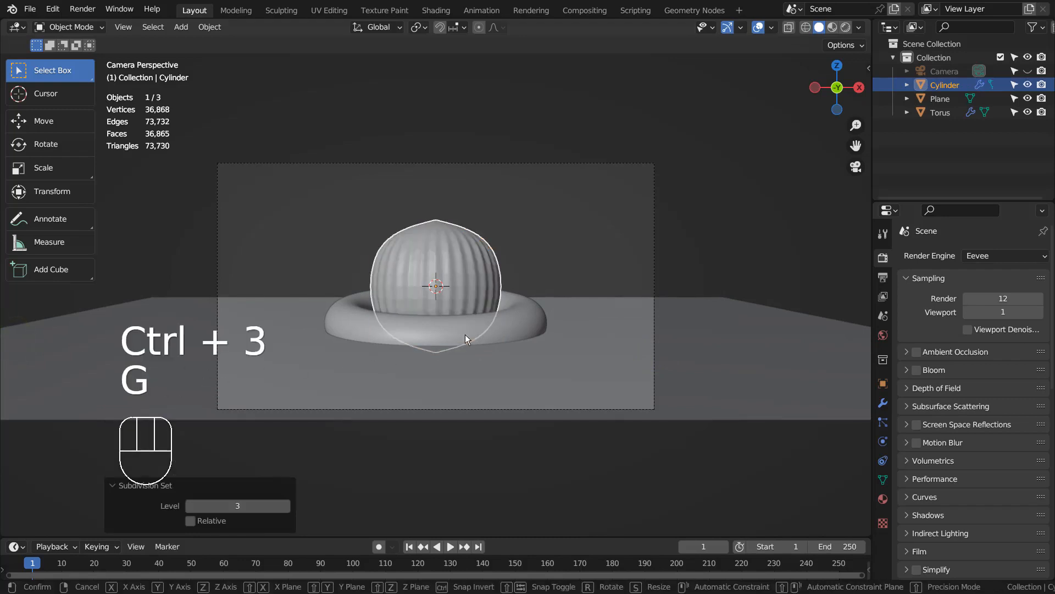
key(z)
click(481, 342)
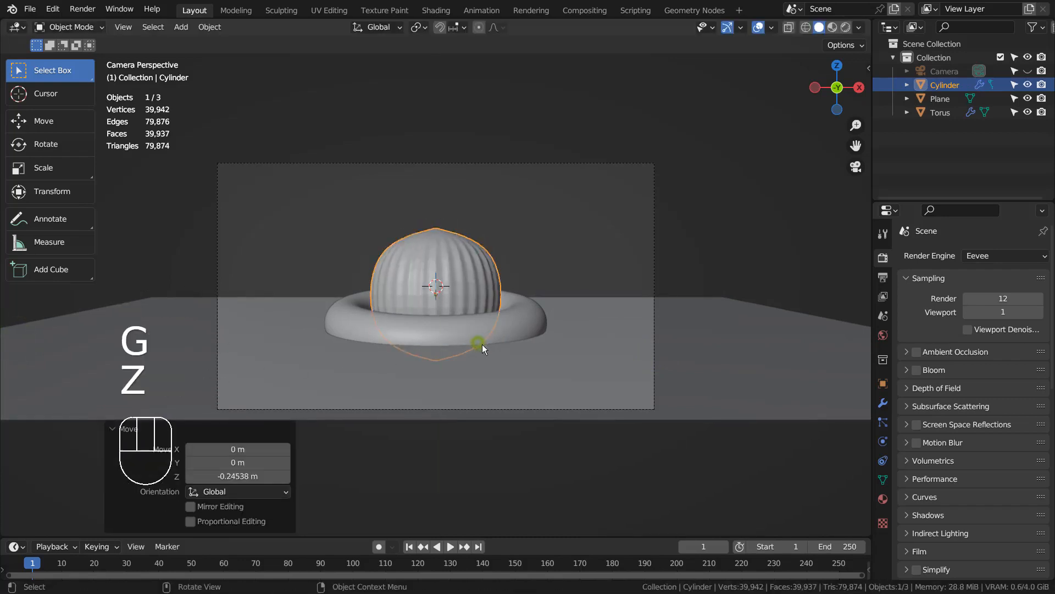
key(s)
click(516, 340)
Move the cylinder and torus together about -3.86 m along Y and scale both to about 0.82
middle_drag(515, 340, 426, 375)
shift+click(464, 353)
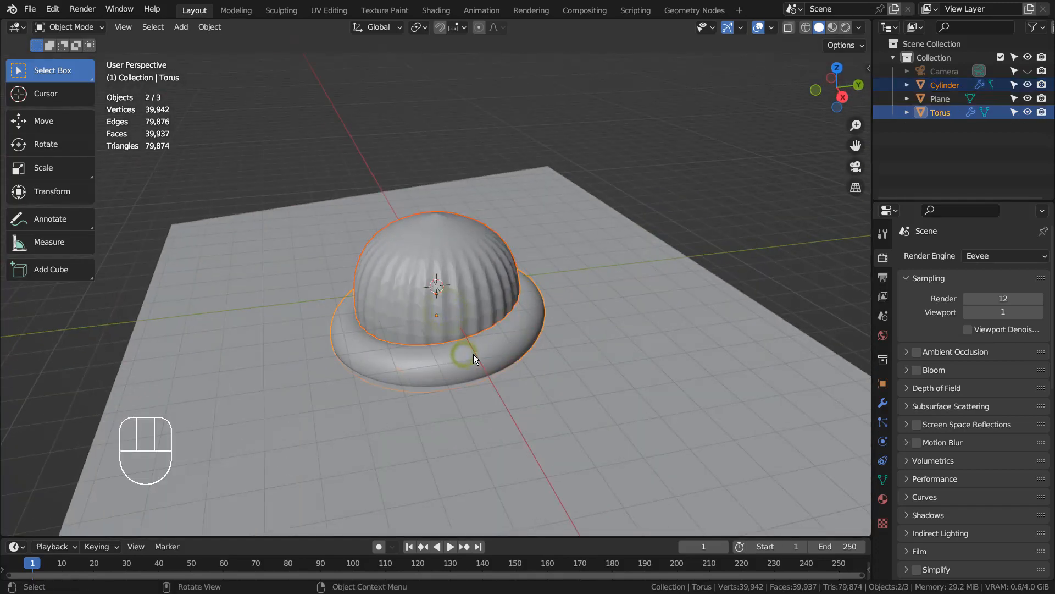
key(g)
key(y)
click(341, 356)
key(KP_0)
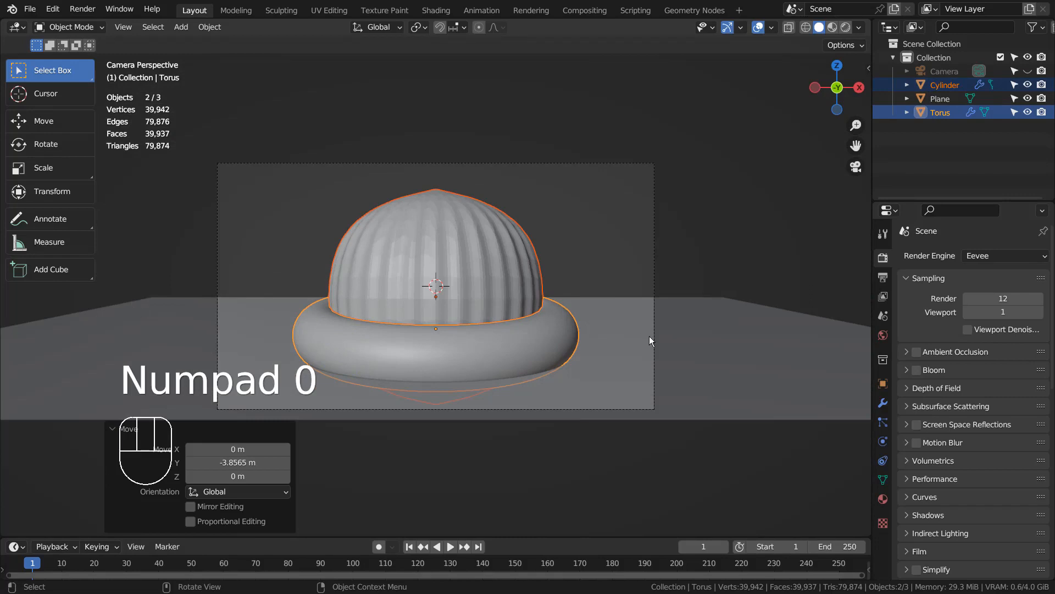
key(s)
click(611, 335)
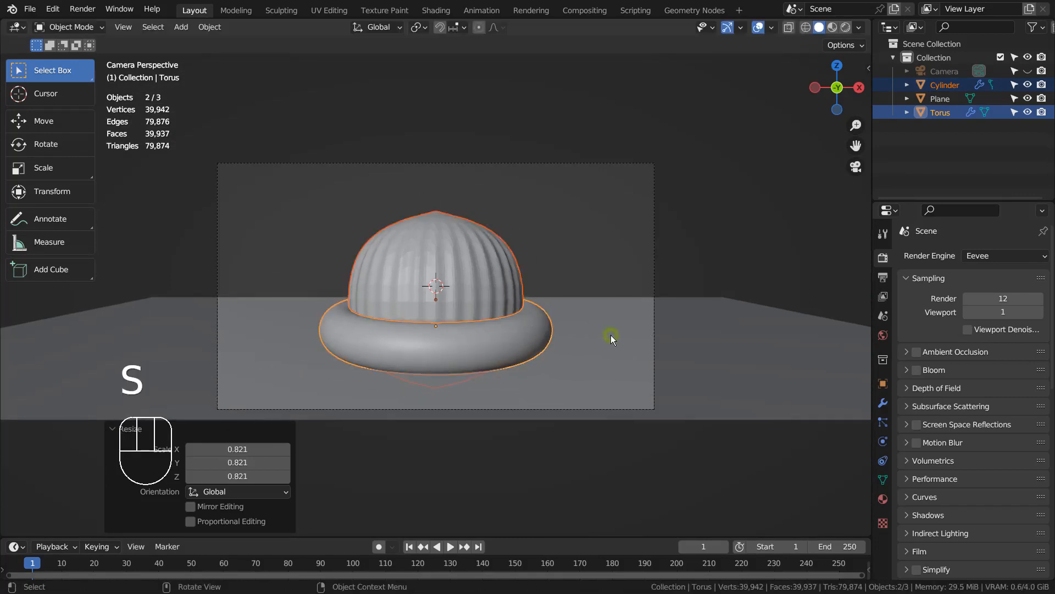
Add one horizontal loop cut around the cylinder's sides with a slide factor of about 0.044
click(611, 253)
click(464, 253)
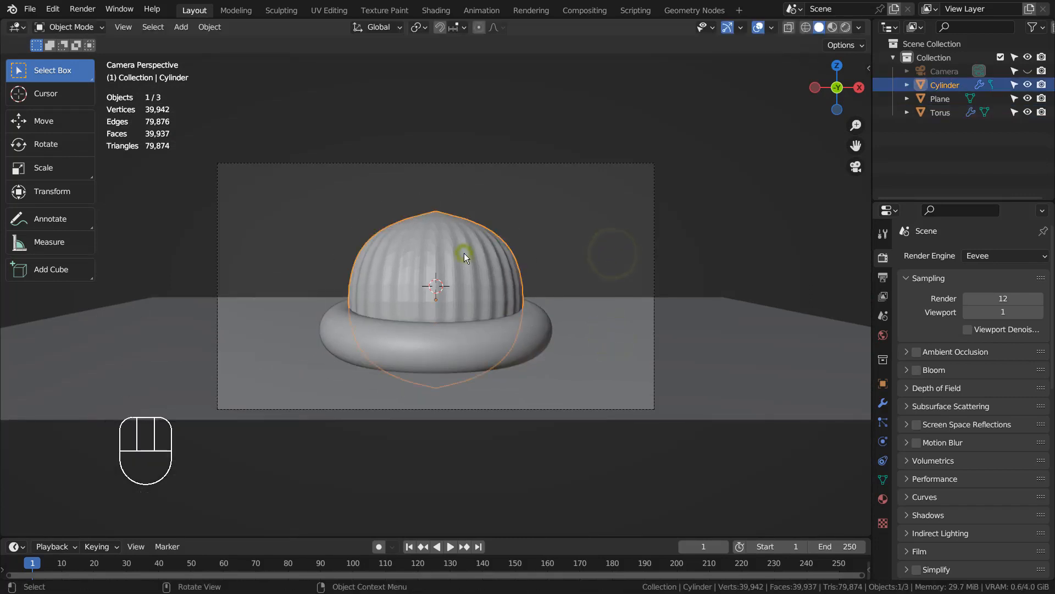
key(Tab)
key(ctrl+r)
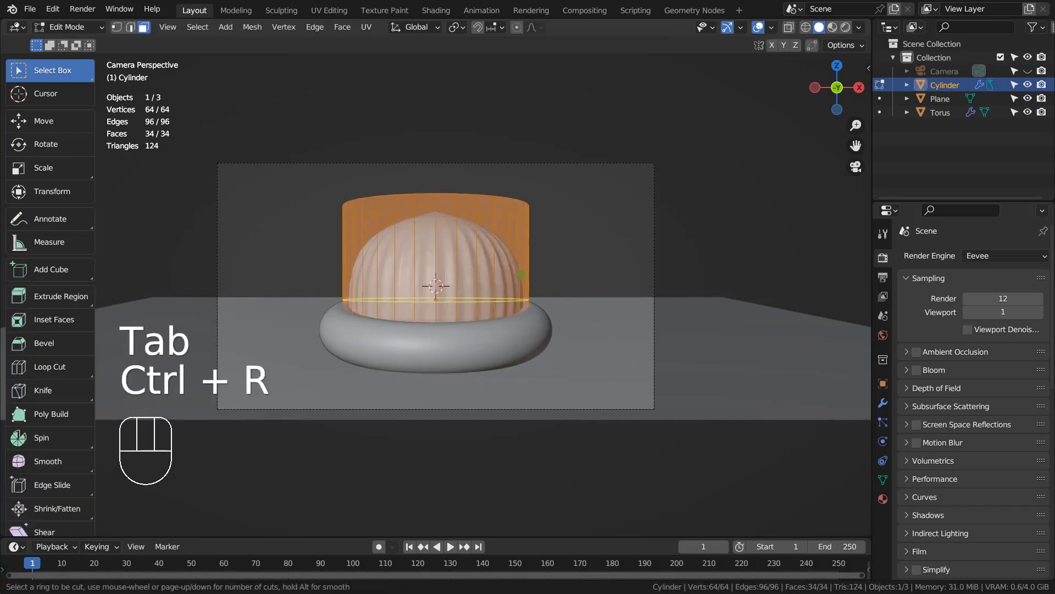
click(522, 273)
click(513, 280)
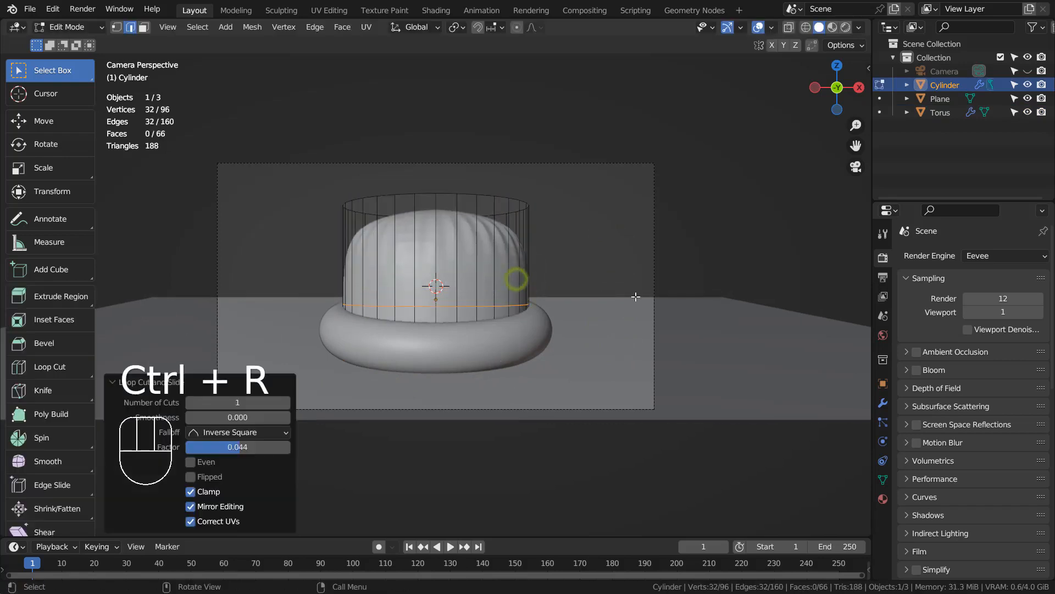
key(Tab)
Shade the cylinder smooth and render the scene from the camera
right_click(461, 241)
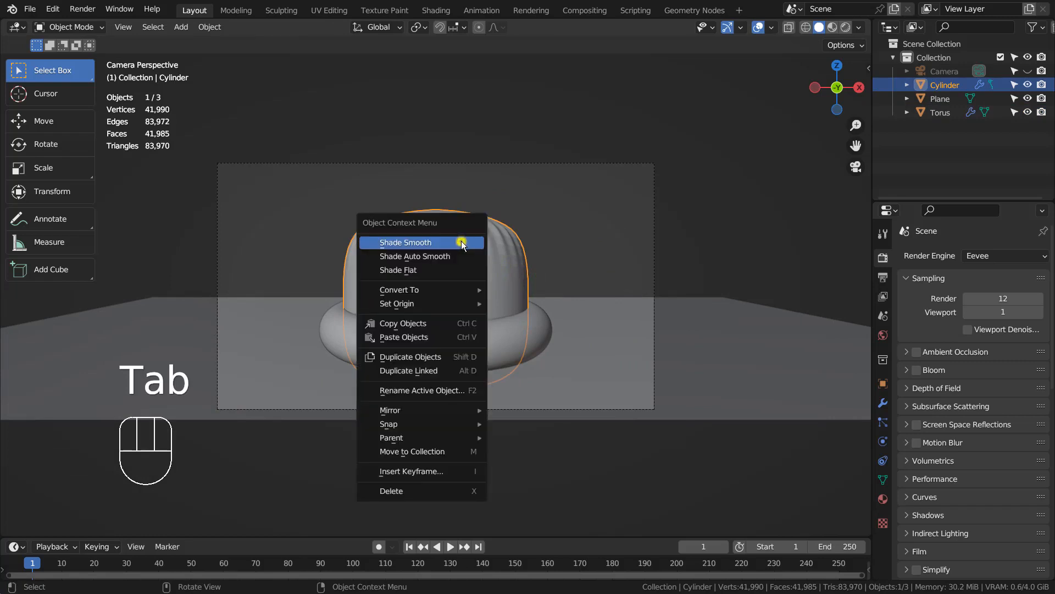
click(462, 239)
click(580, 221)
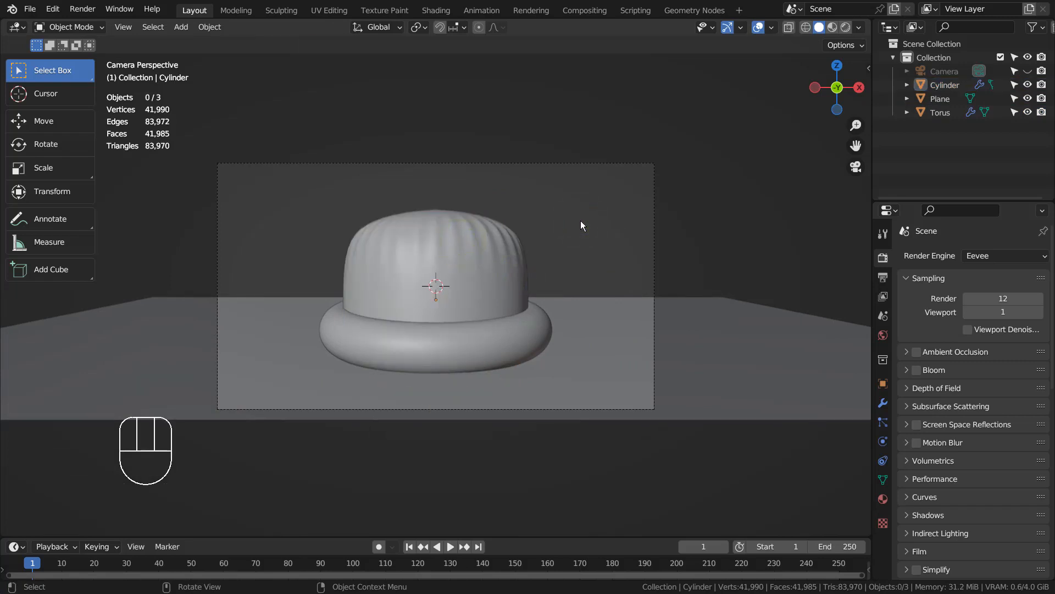
key(F12)
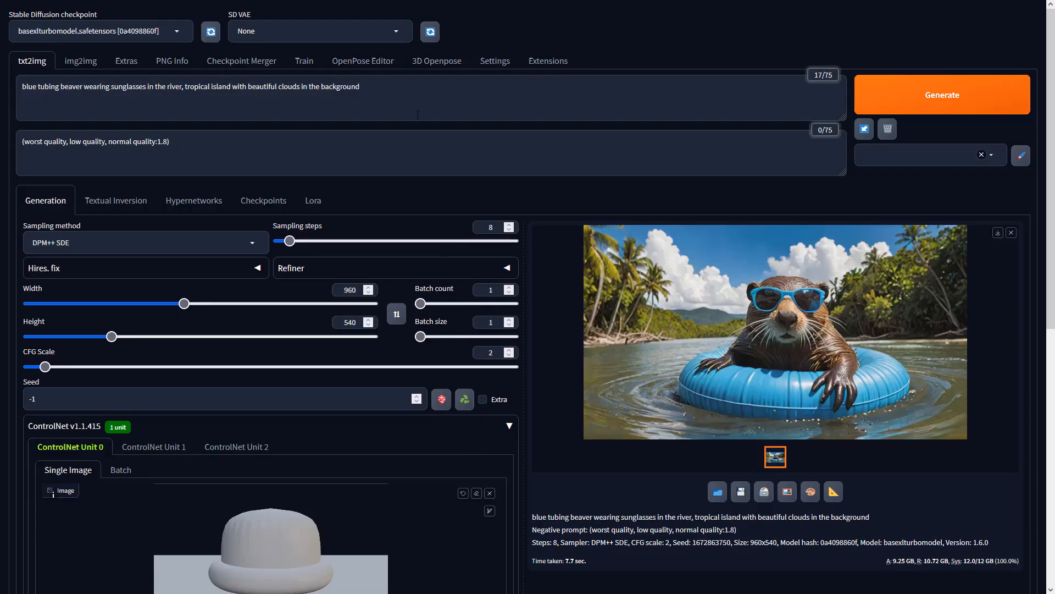
Switch to the Stable Diffusion web UI and review the prompt, negative prompt, image width and height, and generation details
click(415, 97)
click(399, 143)
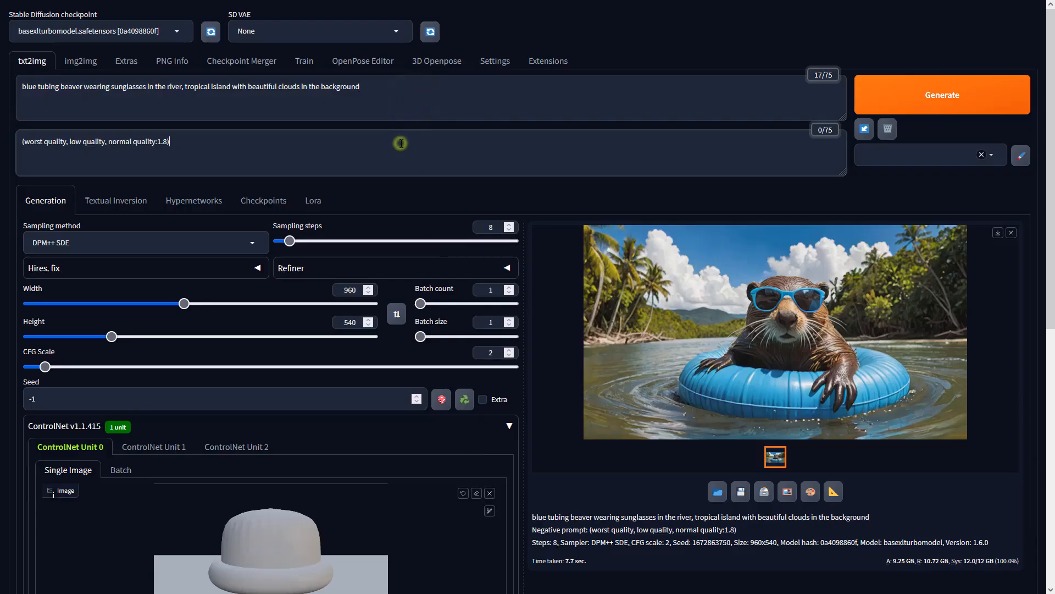
click(352, 288)
click(355, 324)
click(581, 530)
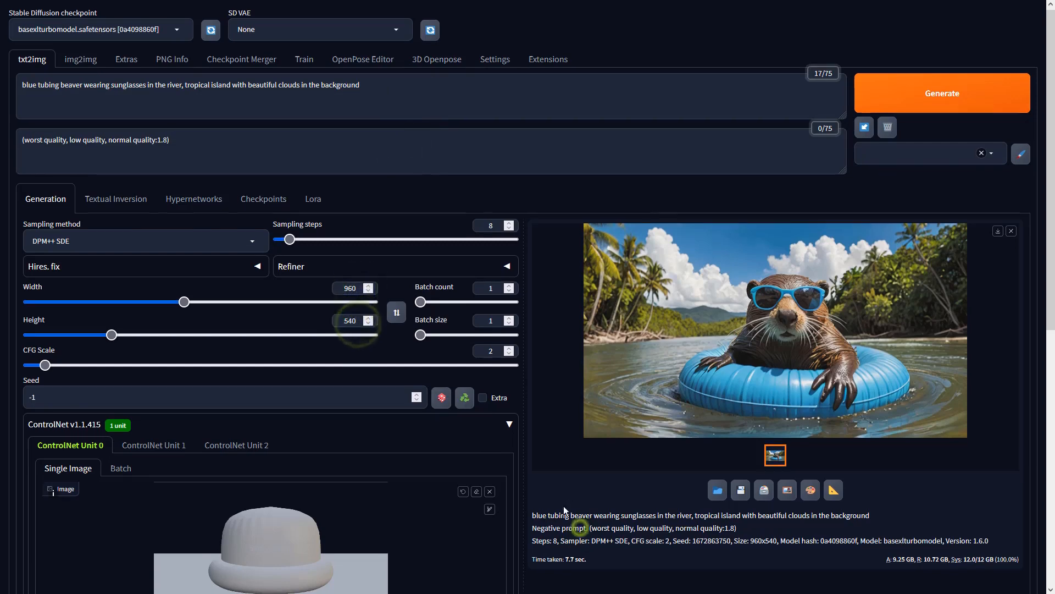
Set ControlNet Unit 0 to the Depth control type with preprocessor none and model sai_xl_depth_256lora [73ad23d1]
scroll(564, 510, down, 6)
click(146, 356)
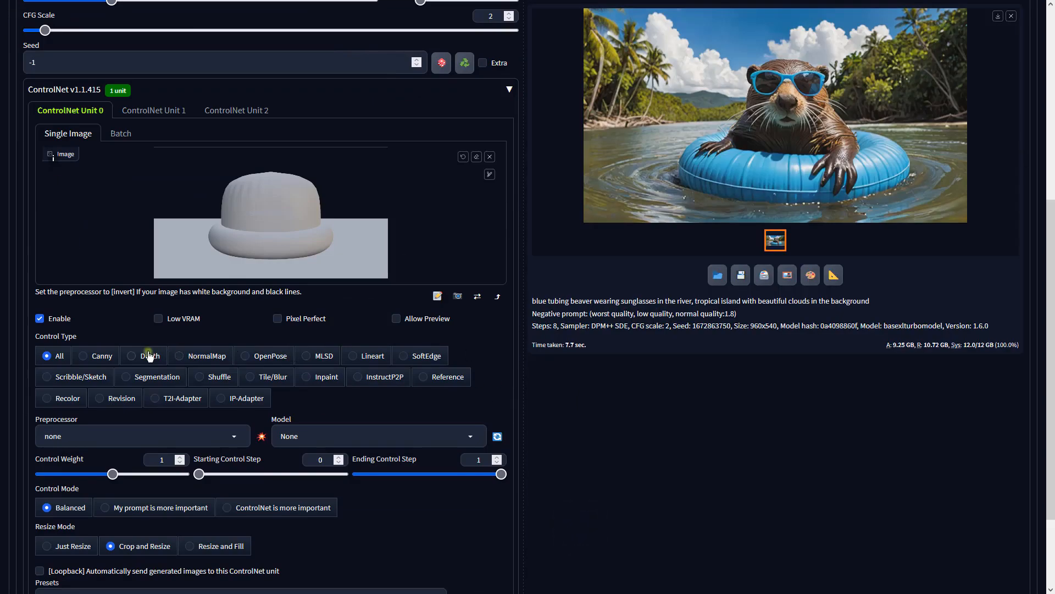
click(231, 434)
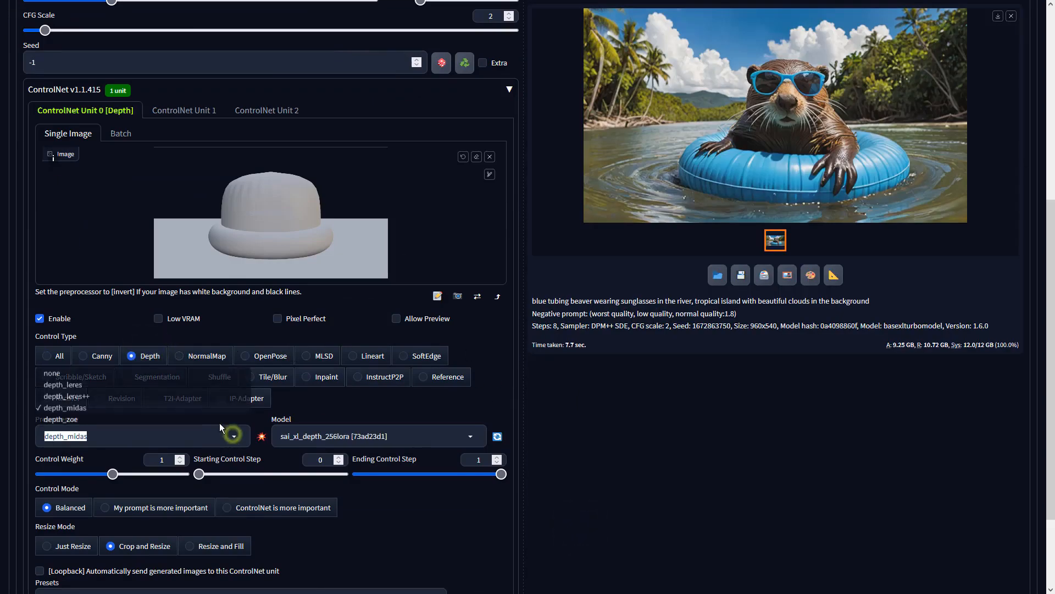
click(106, 373)
click(360, 437)
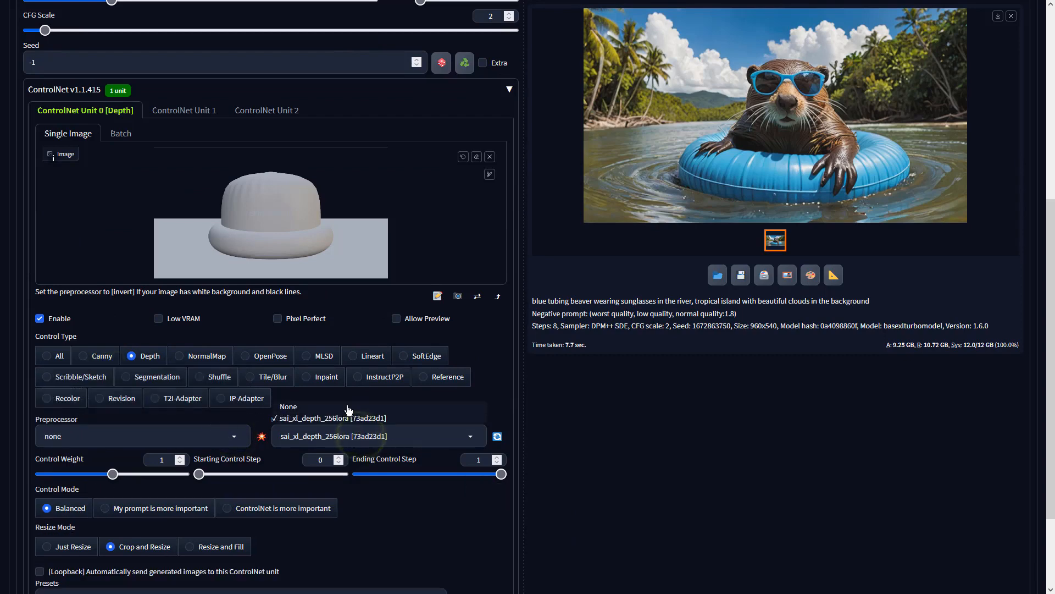
click(347, 417)
click(737, 353)
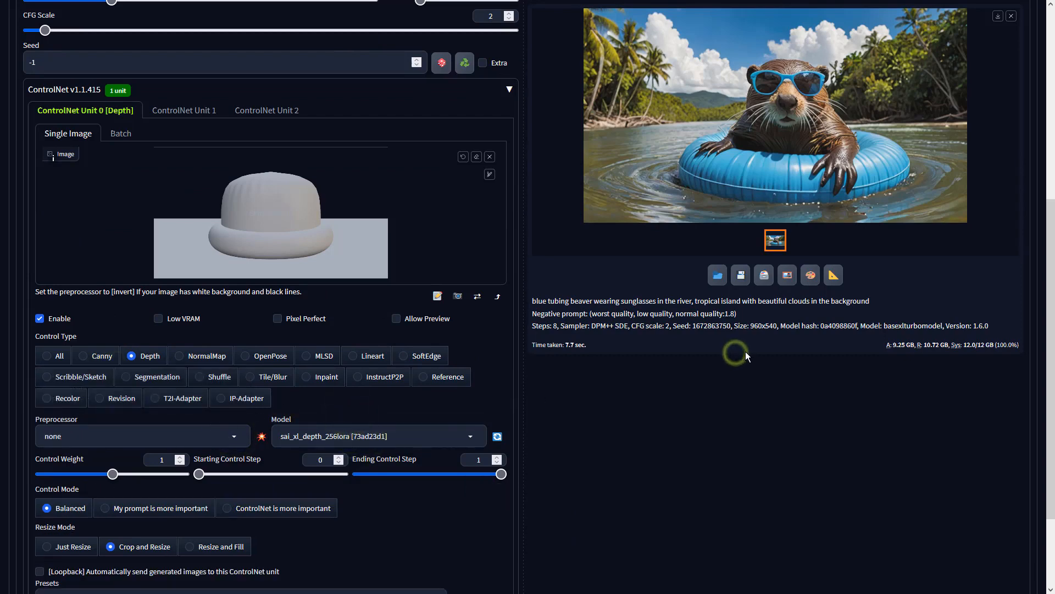
Generate the depth-guided txt2img image and inspect the result at full size
scroll(745, 351, up, 6)
click(926, 92)
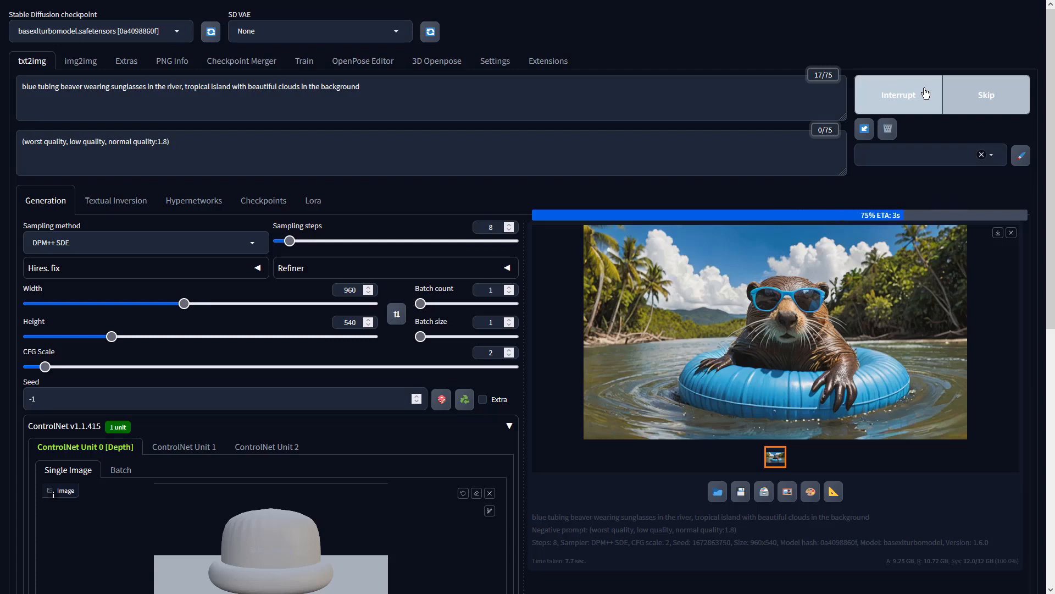
click(867, 281)
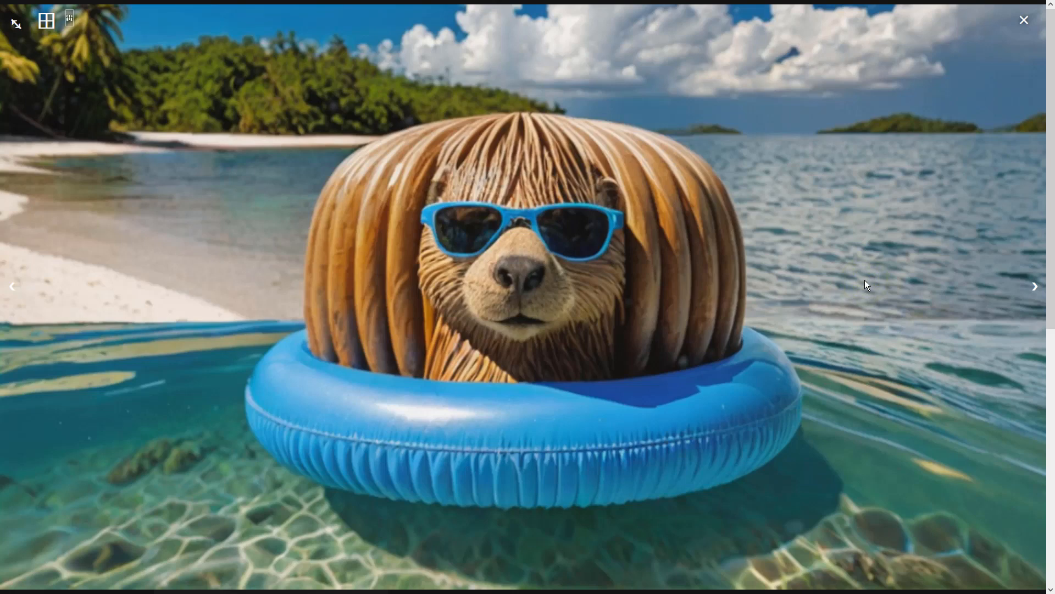
click(866, 279)
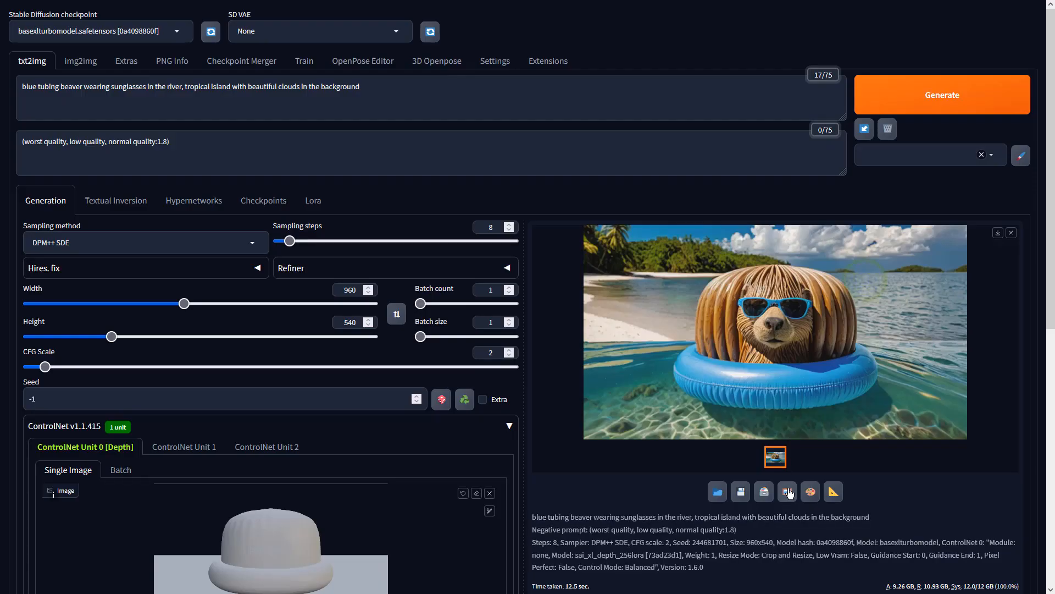
Send the generated image to img2img and set the sampling method to DPM++ SDE and the CFG scale to 2
click(787, 488)
scroll(330, 382, down, 7)
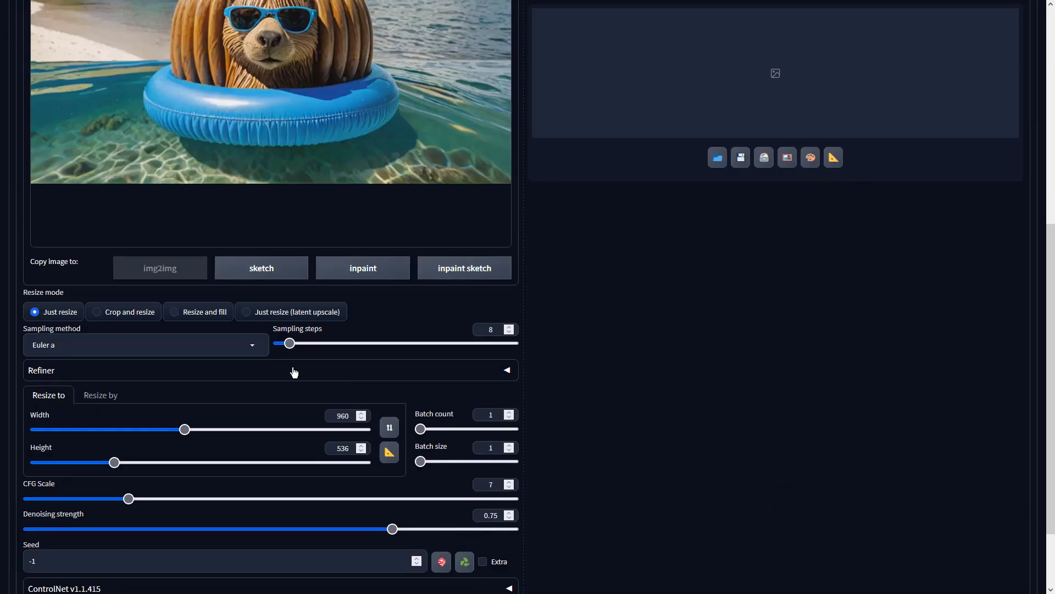
click(214, 349)
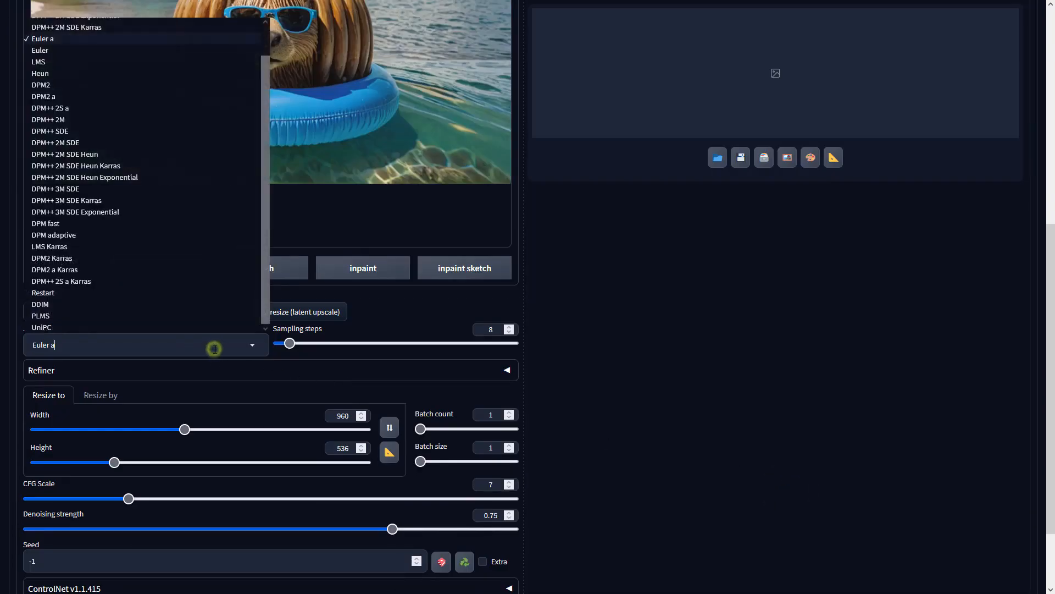
click(91, 132)
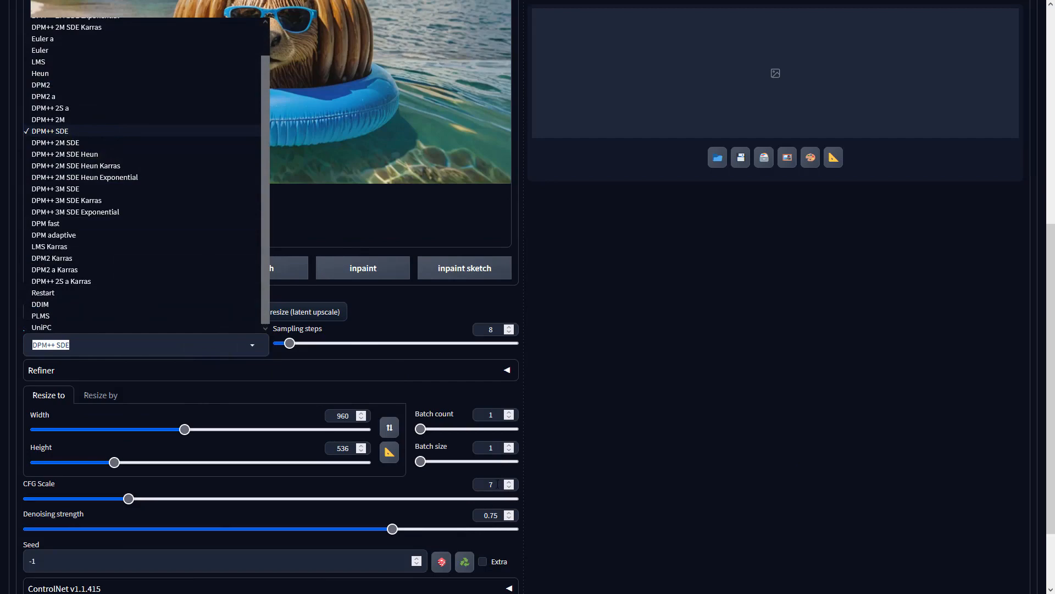
click(491, 484)
text(2)
Generate an img2img version of the depth-guided beaver image and inspect it at full size
scroll(626, 431, up, 7)
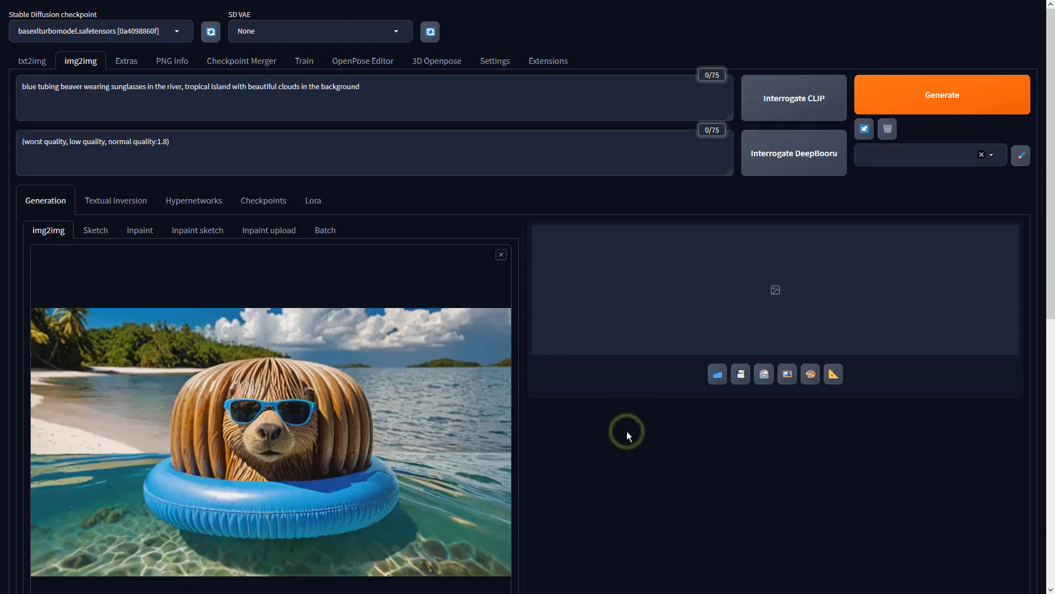
click(883, 99)
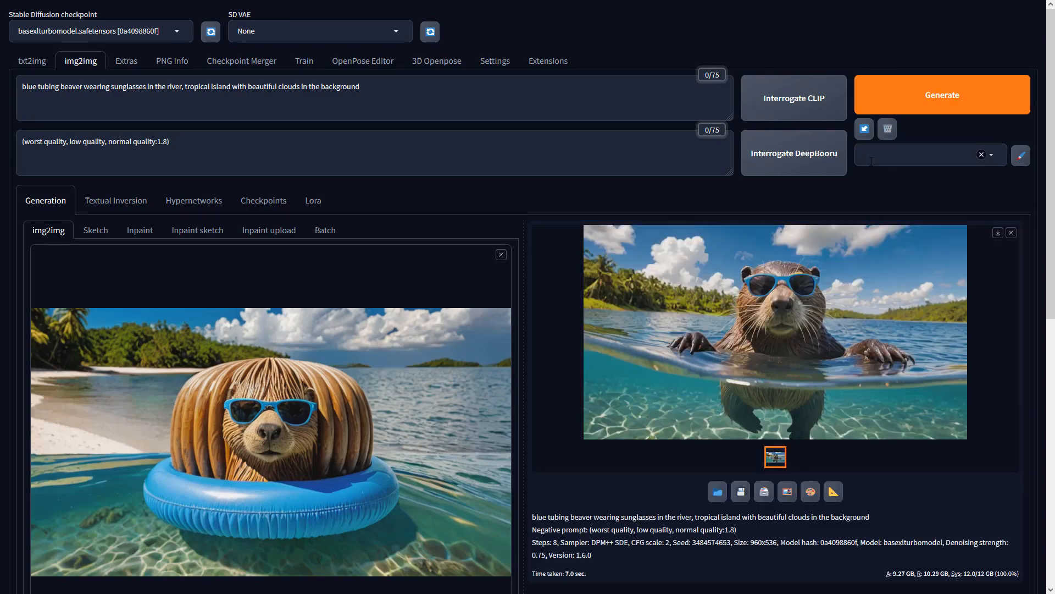
click(803, 329)
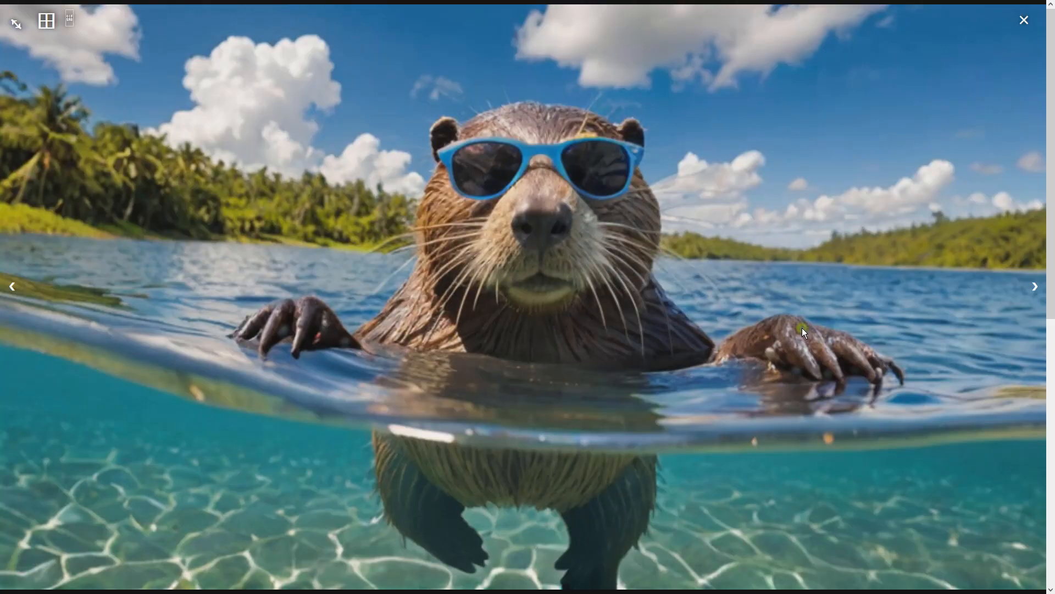
click(803, 328)
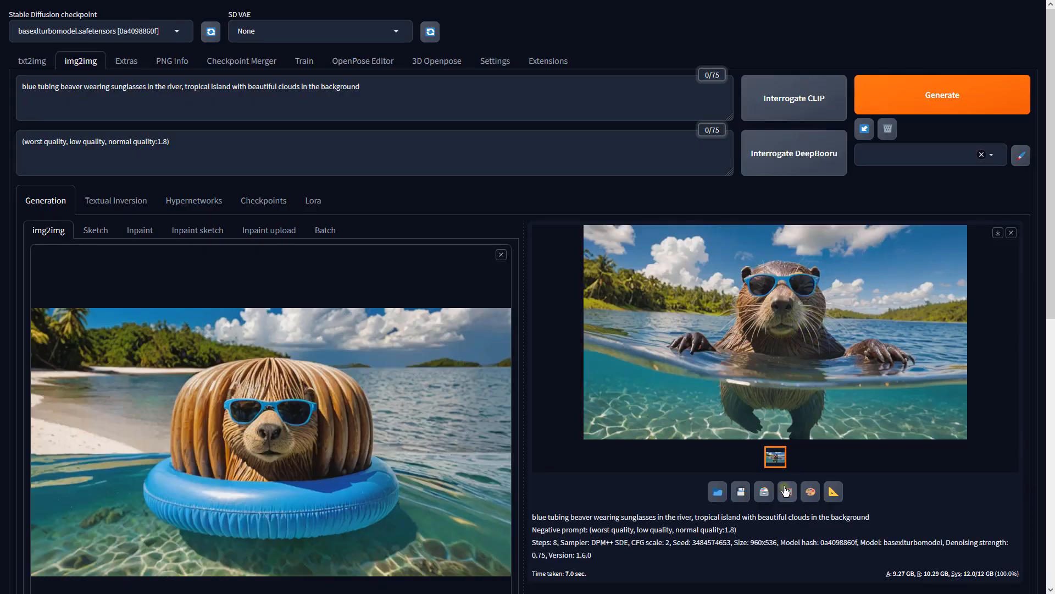
Load the new result as the img2img source, generate another variation, and inspect it at full size
click(786, 490)
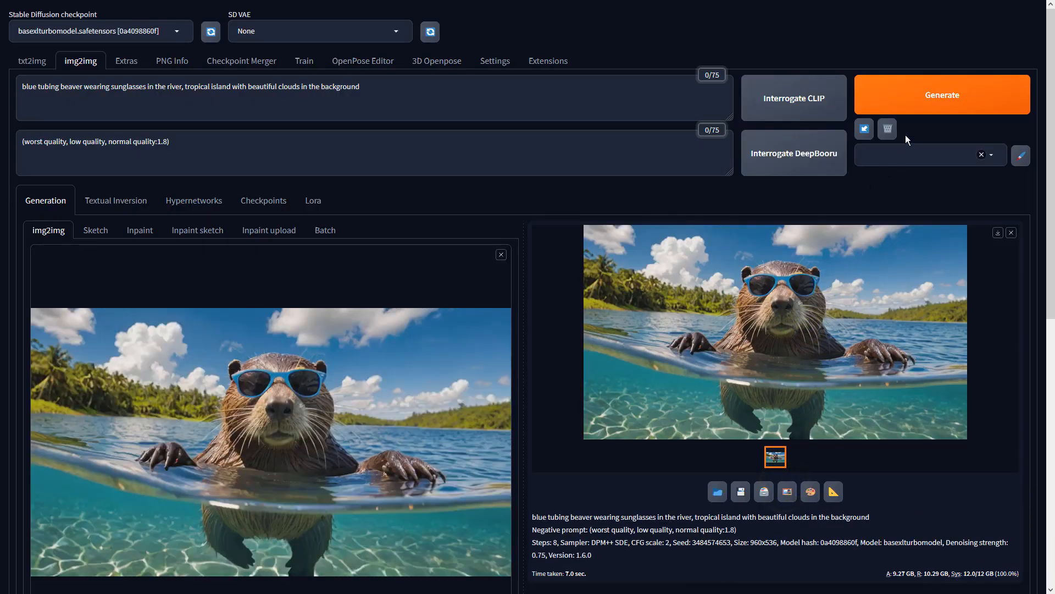
click(919, 104)
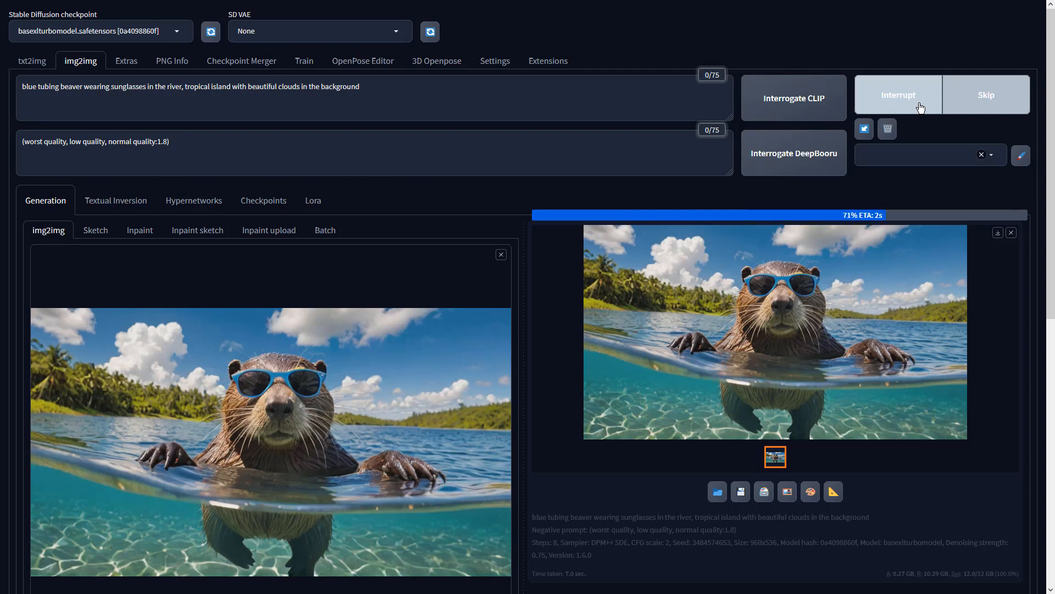
click(867, 316)
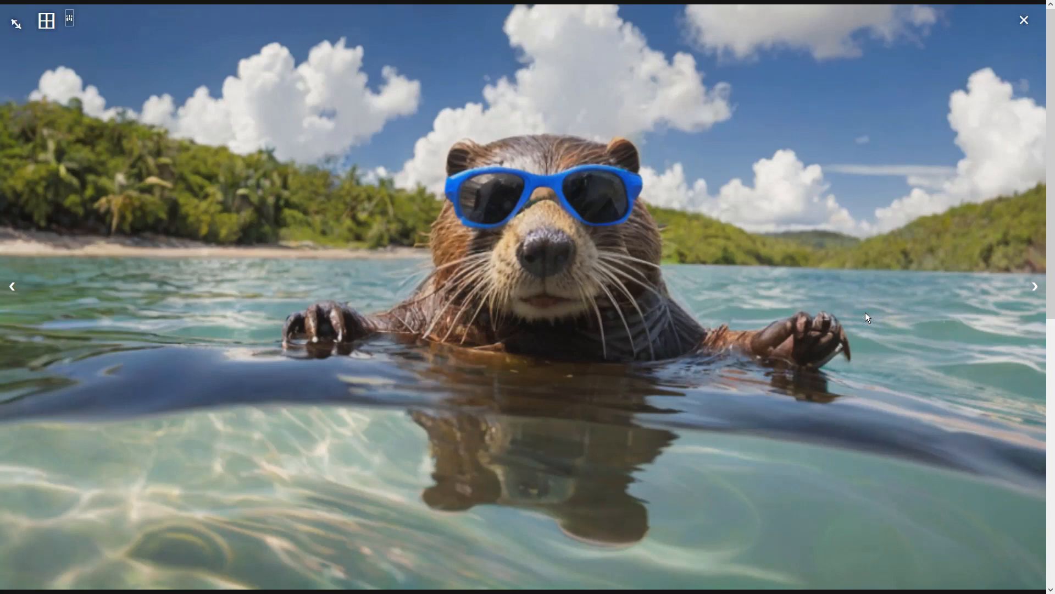
click(865, 312)
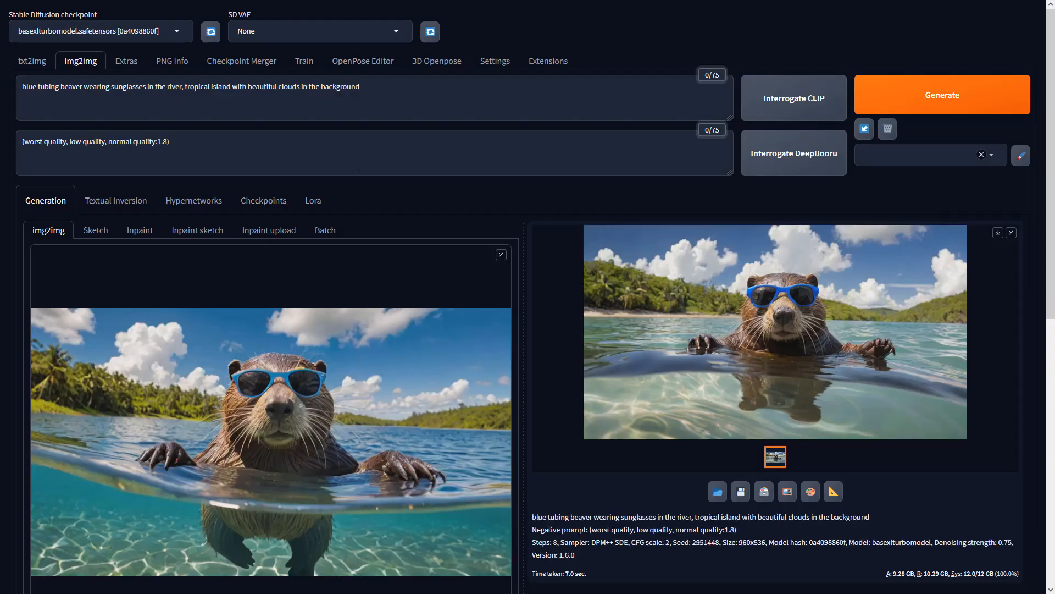
Emphasize the opening phrase of the img2img prompt by rewriting it as (blue tubing beaver:1.5)
click(257, 135)
text(,)
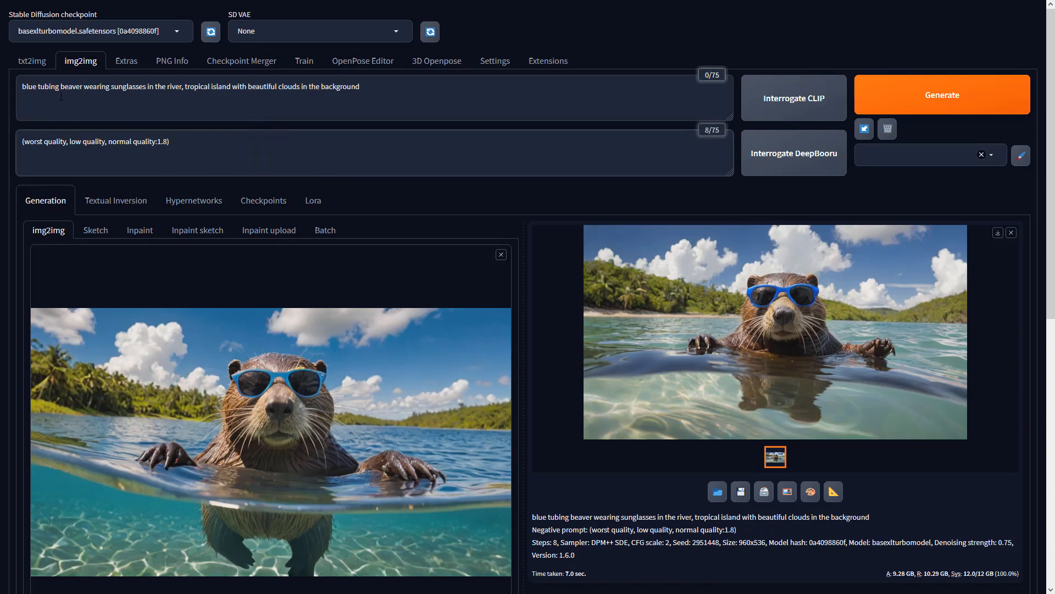
click(84, 87)
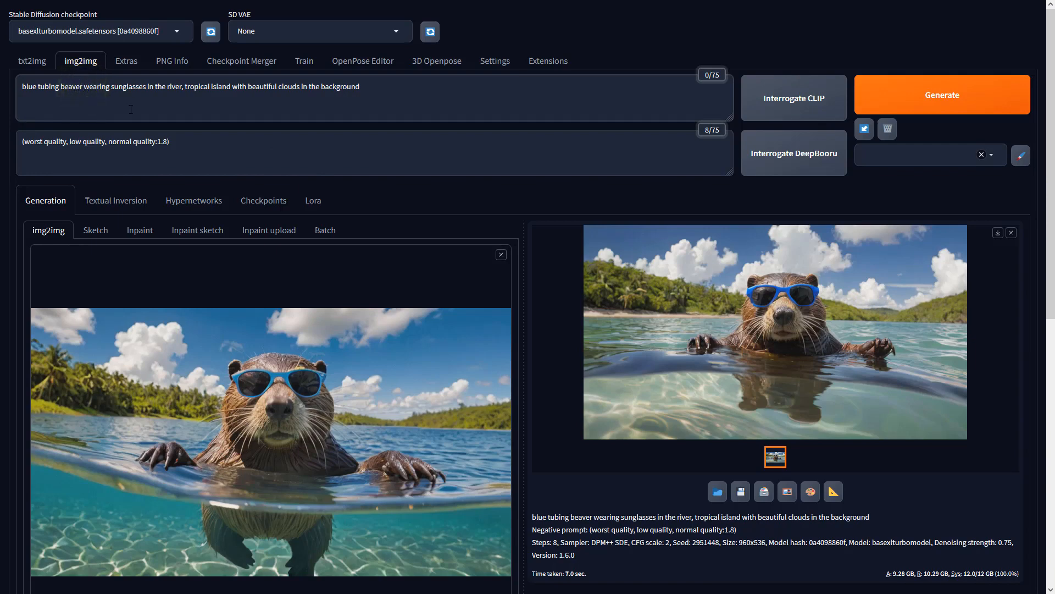
text(:1.5))
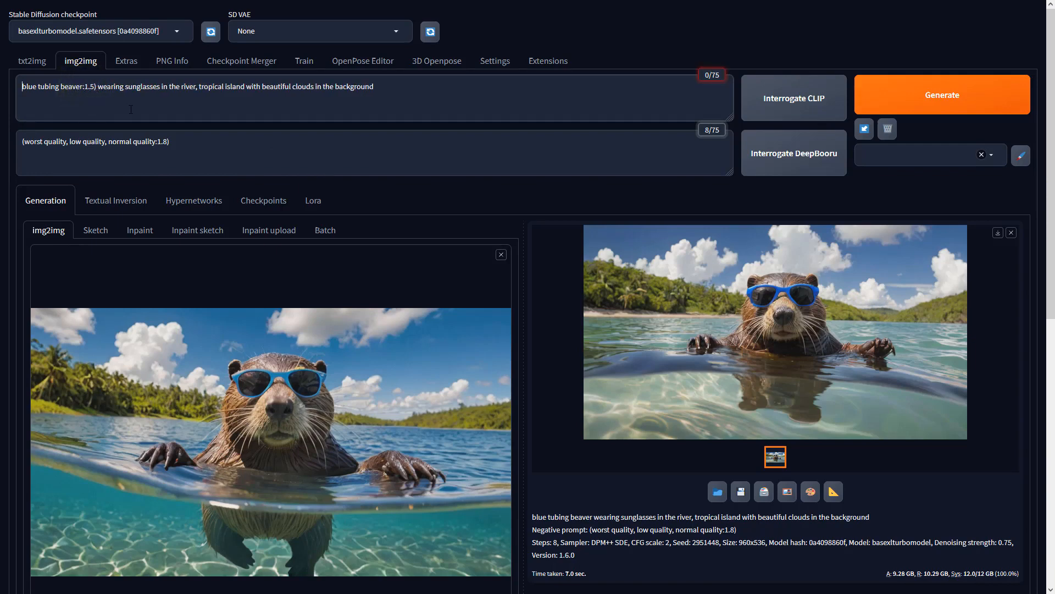
text(()
Generate an image with the weighted prompt and inspect it at full size
key(ctrl+Return)
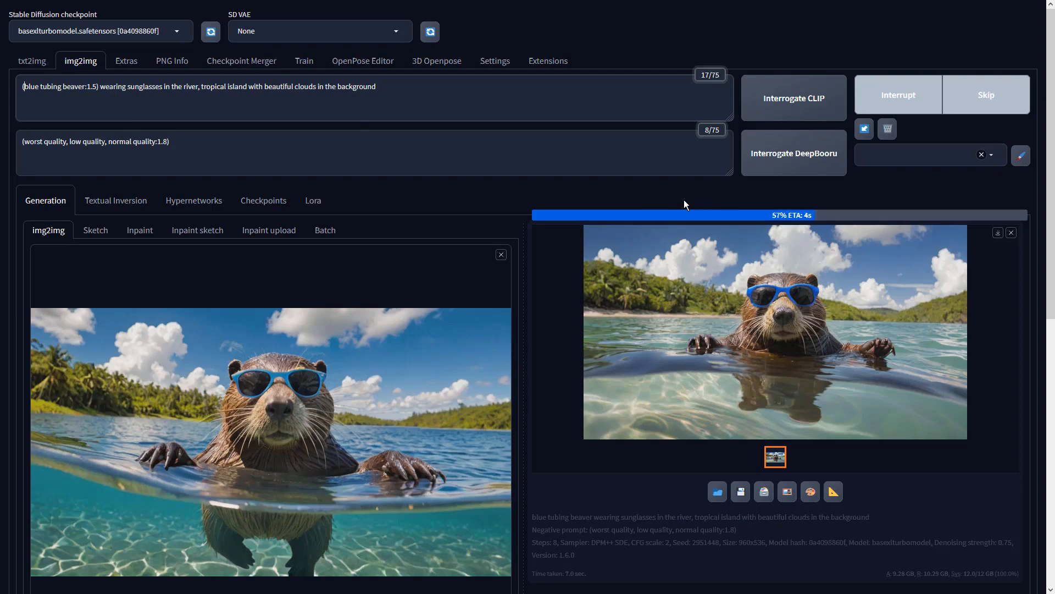
click(826, 328)
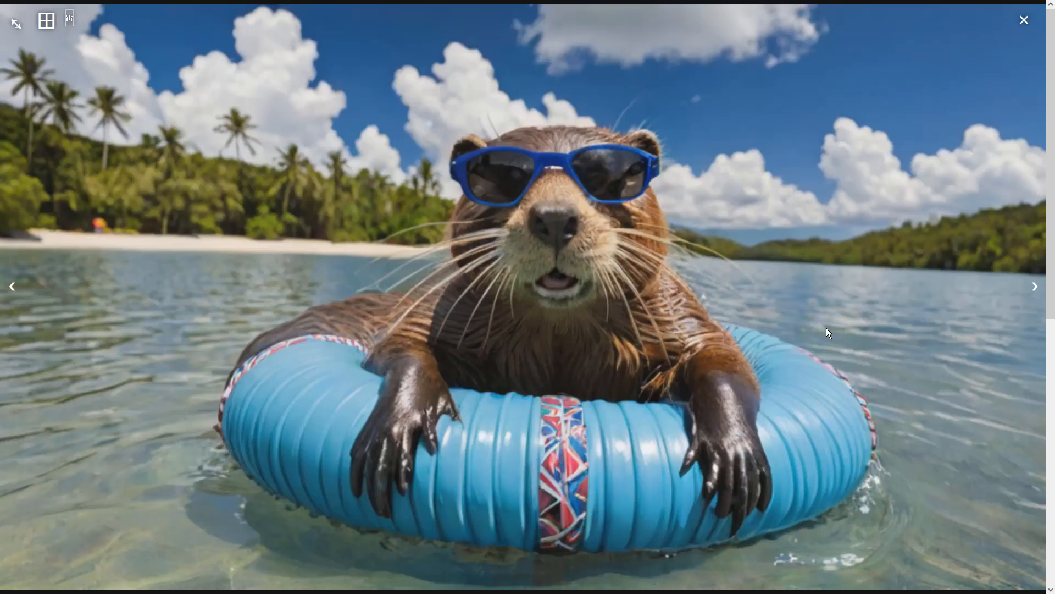
click(826, 328)
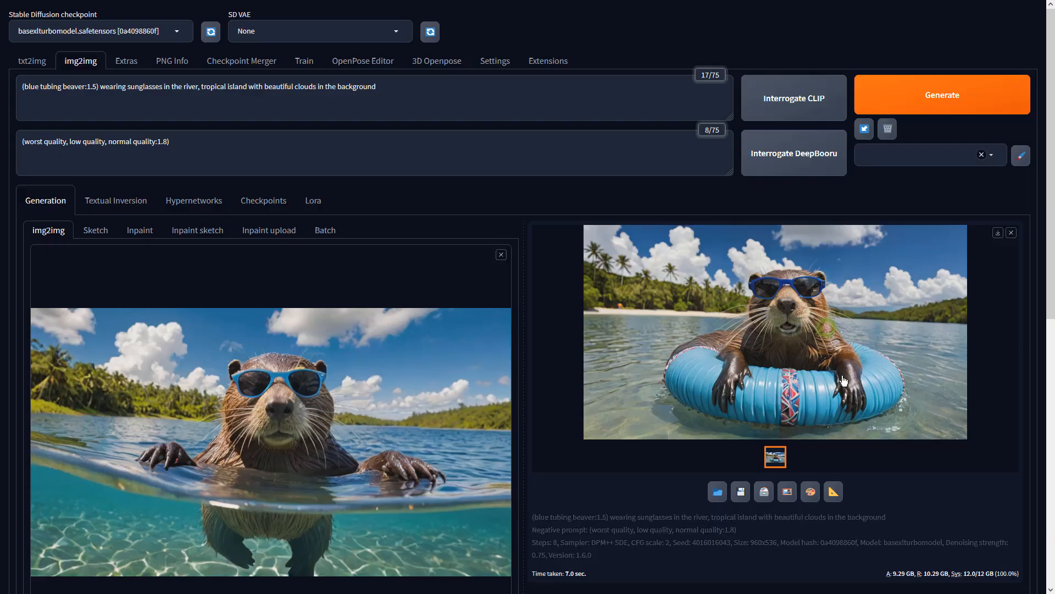
Use the weighted-prompt beaver image as the img2img source, generate a new variation, and inspect it enlarged
click(792, 478)
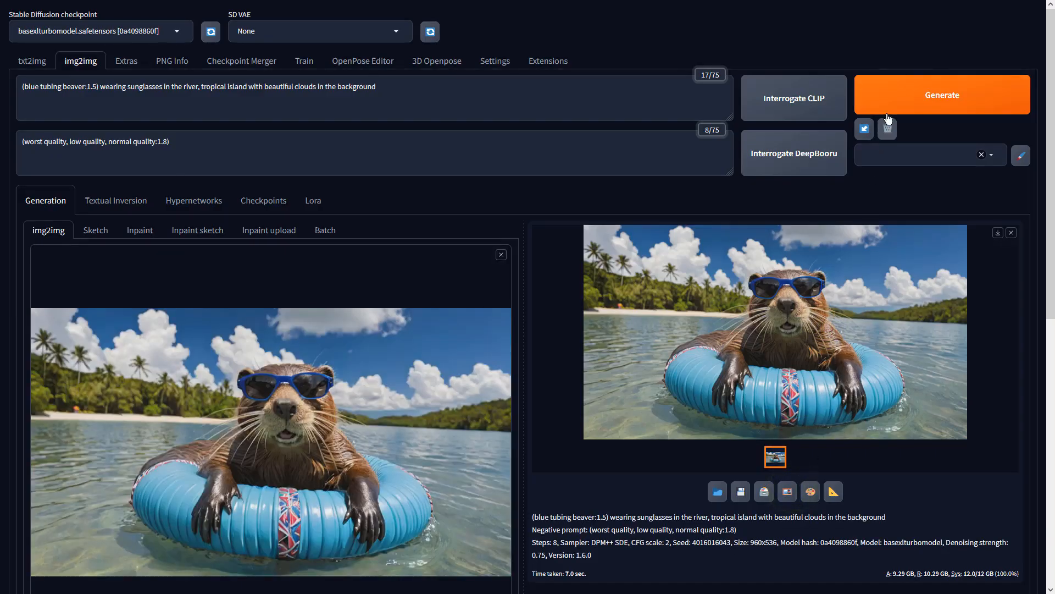
click(899, 108)
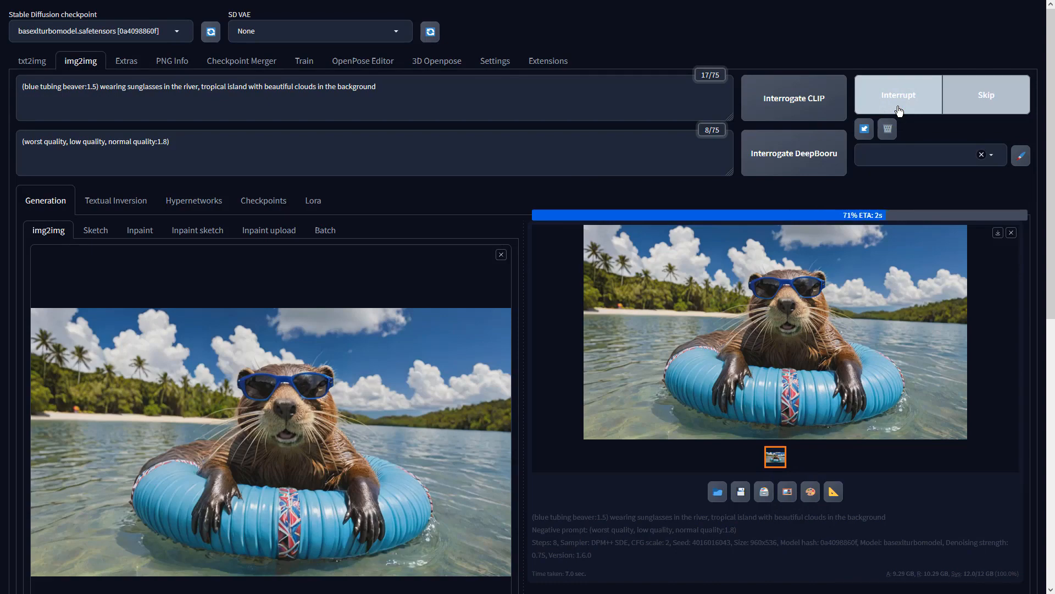
click(883, 330)
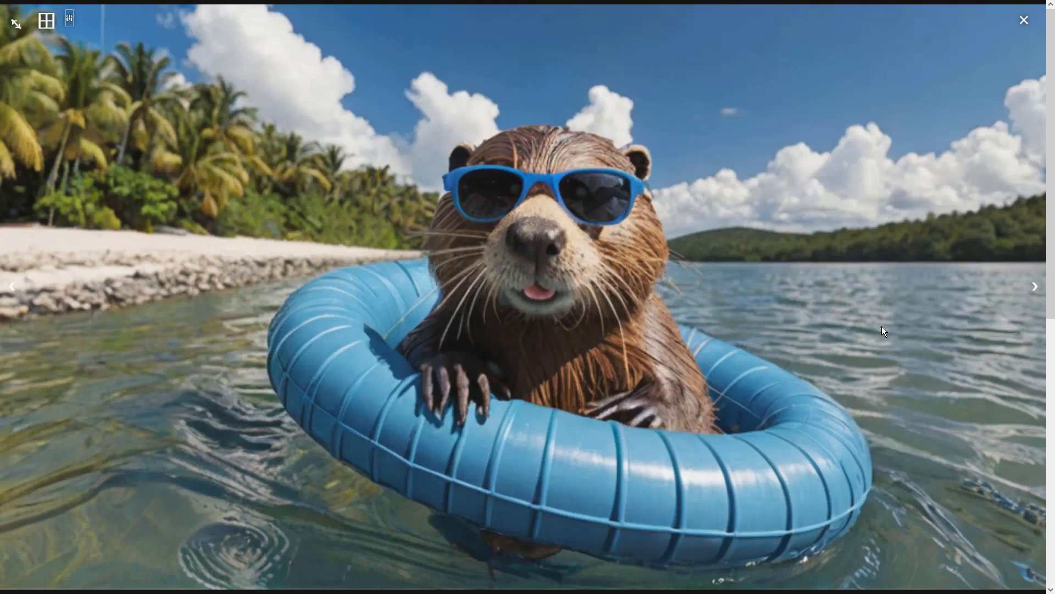
click(881, 325)
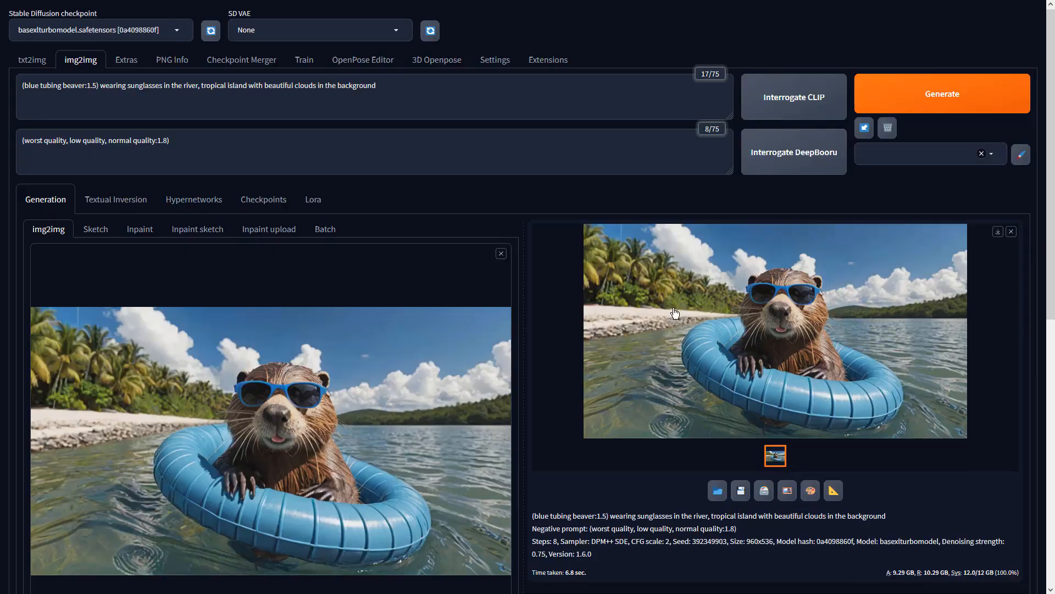
Generate a batch of img2img variations from the latest image of the beaver in the blue tube
scroll(495, 461, down, 4)
scroll(516, 522, down, 4)
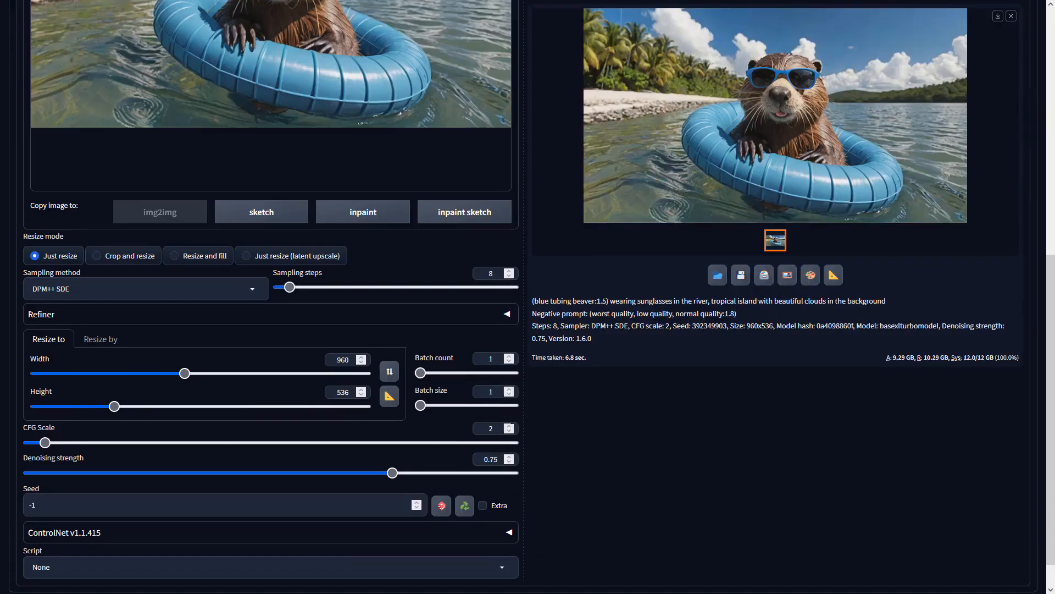
scroll(658, 348, up, 8)
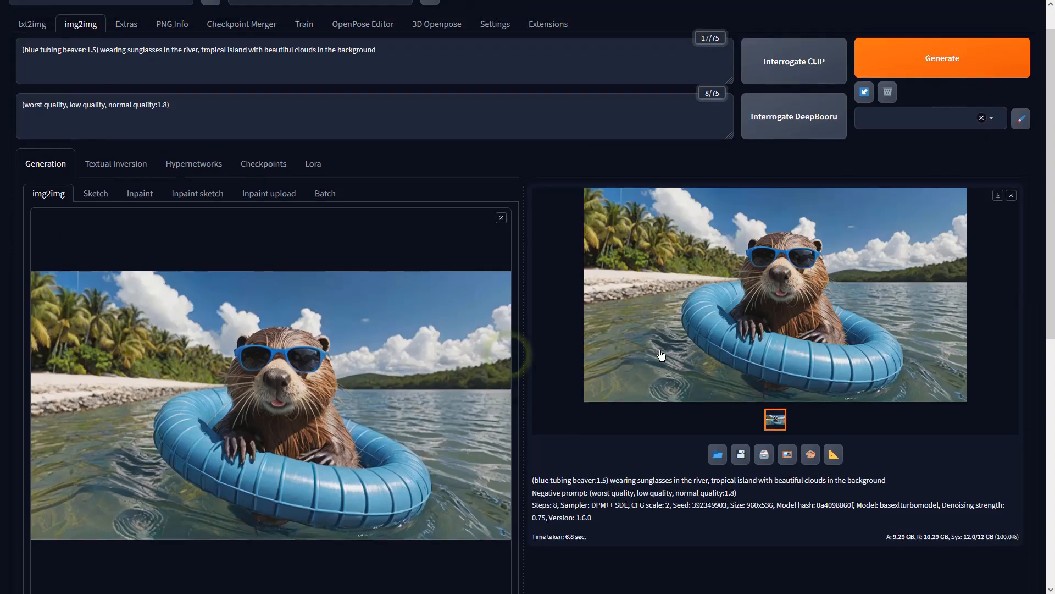
click(878, 95)
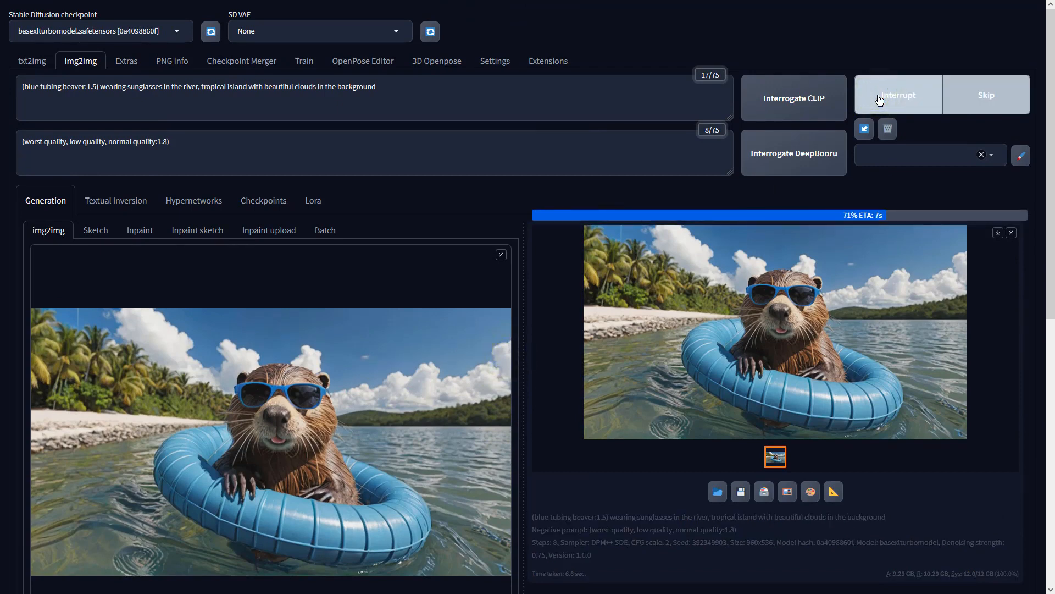
Browse the batch of generated beaver images one by one at full size
click(849, 315)
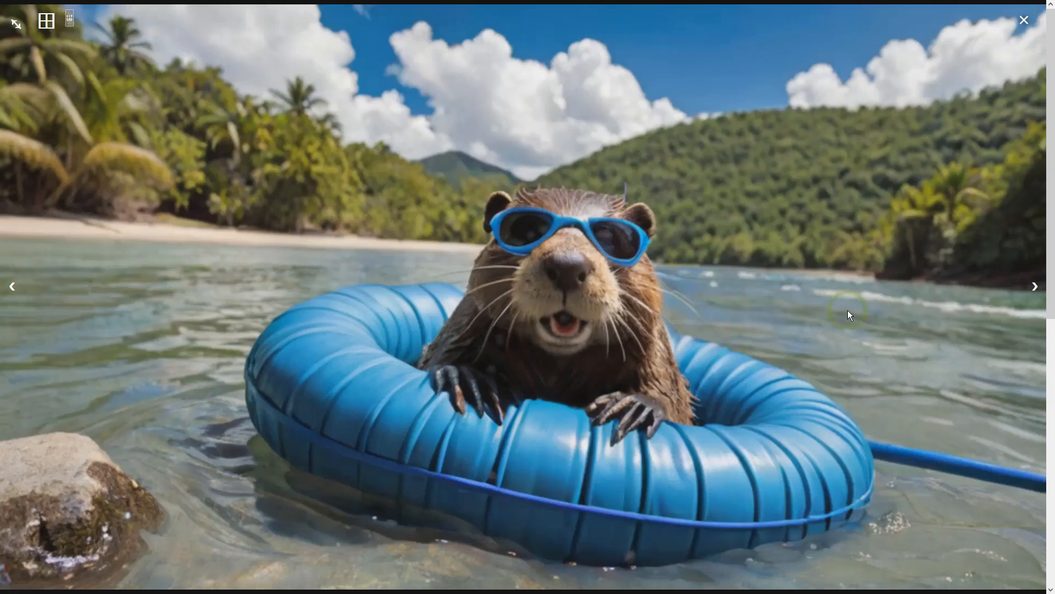
click(1032, 292)
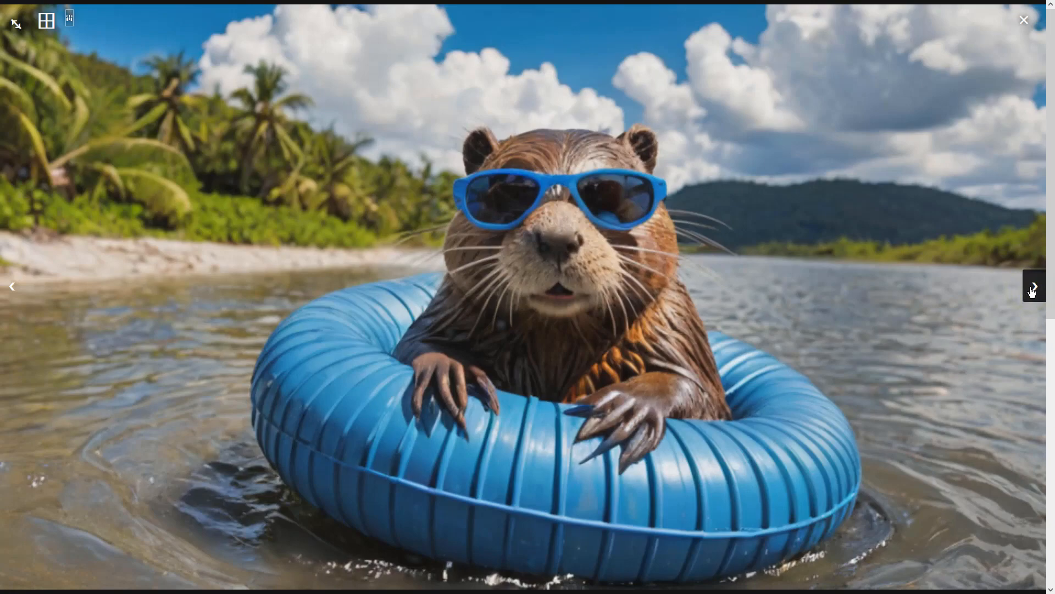
click(1032, 292)
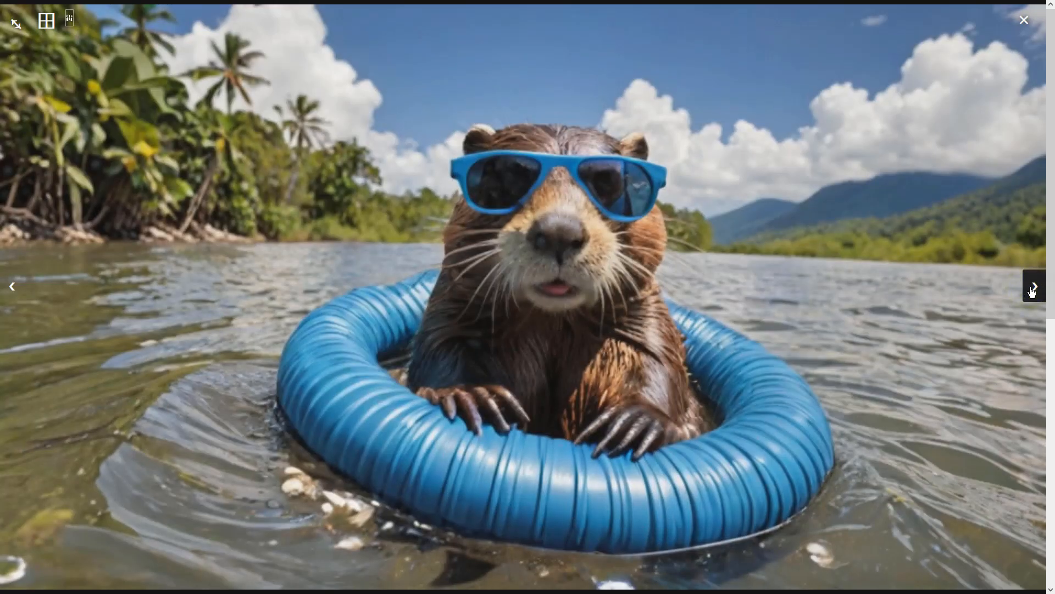
click(1032, 291)
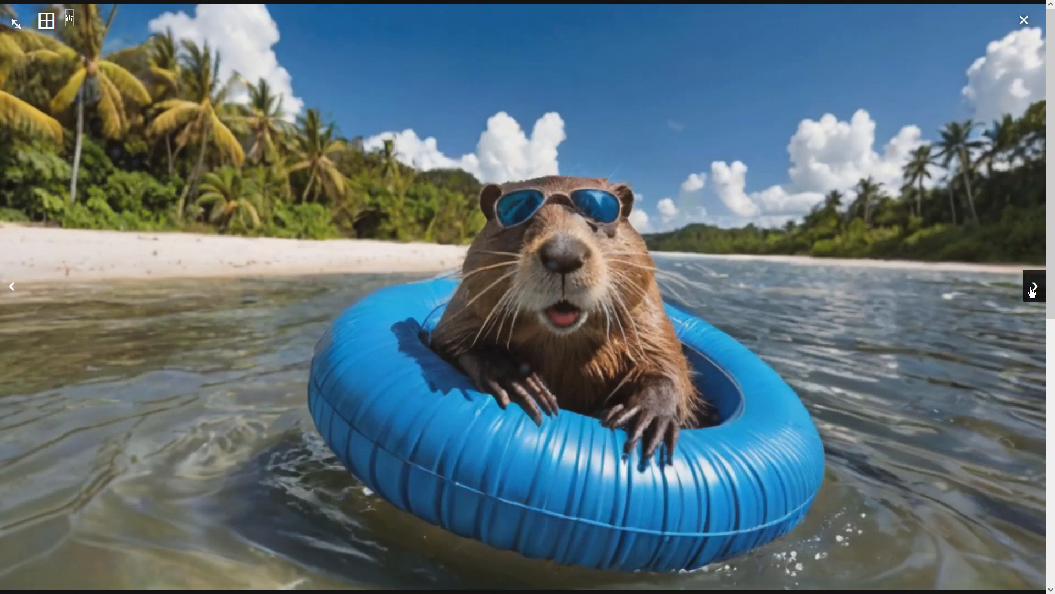
Send the beaver image with the blue-framed sunglasses to Extras and process it with the 4x-UltraSharp upscaler at a resize factor of 1
click(12, 287)
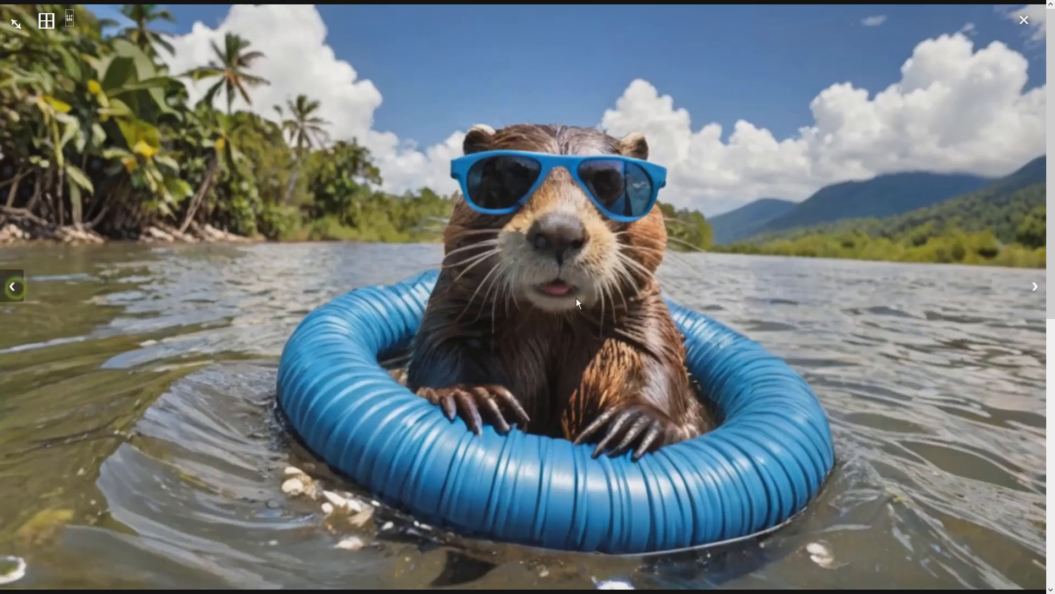
click(805, 296)
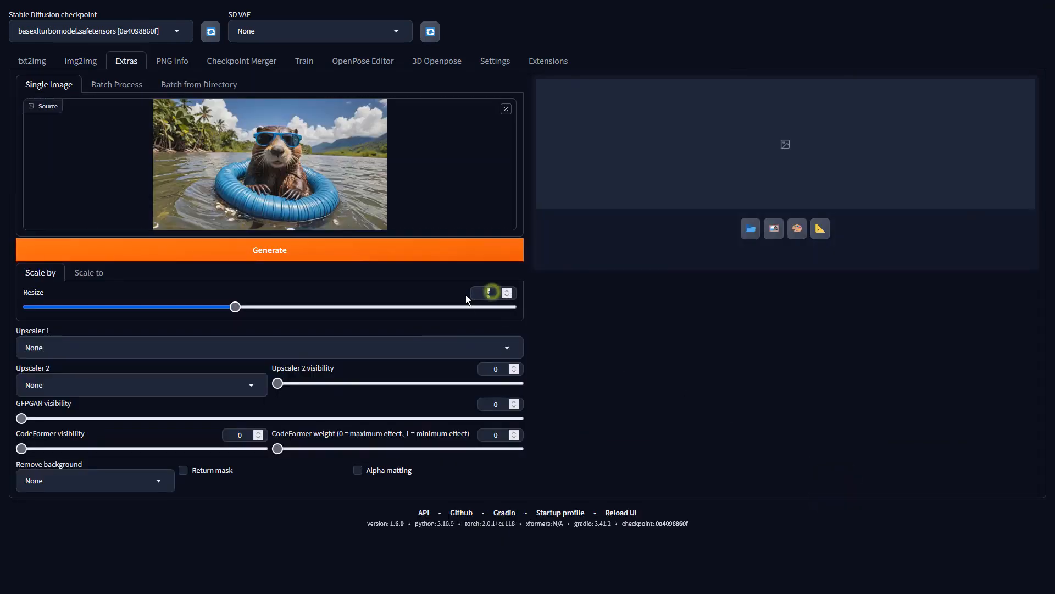
click(474, 340)
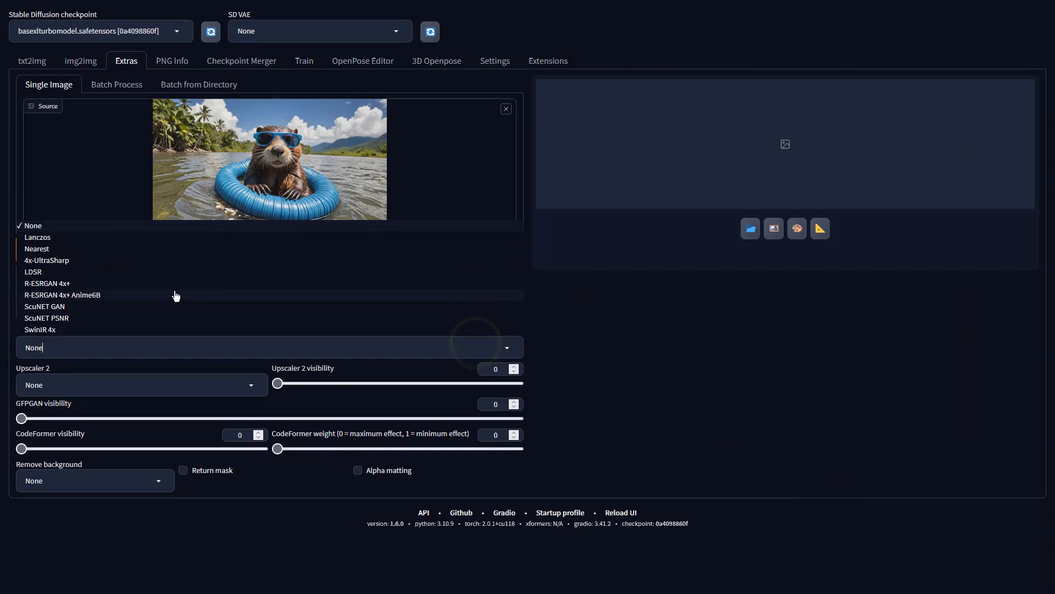
click(147, 261)
click(228, 254)
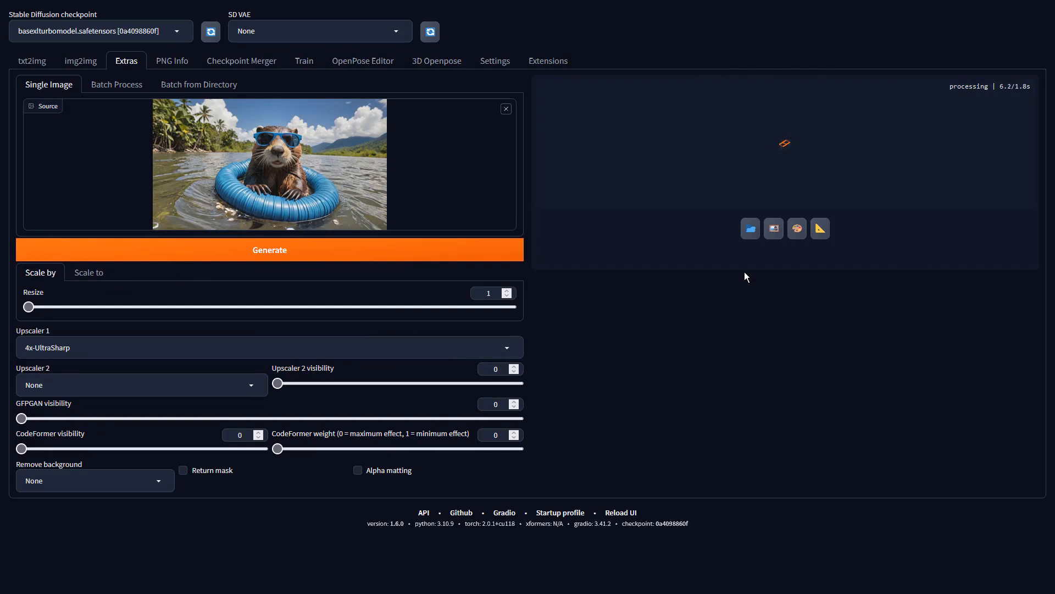
click(754, 245)
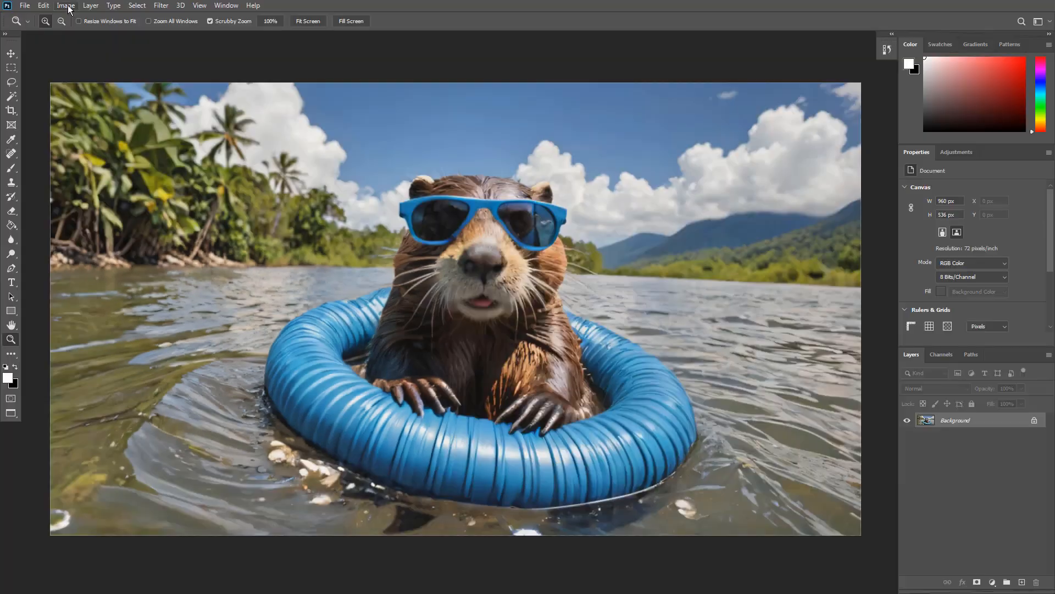
In Photoshop, strongly boost the beaver image's vibrance and slightly raise its saturation with a Vibrance adjustment
click(68, 7)
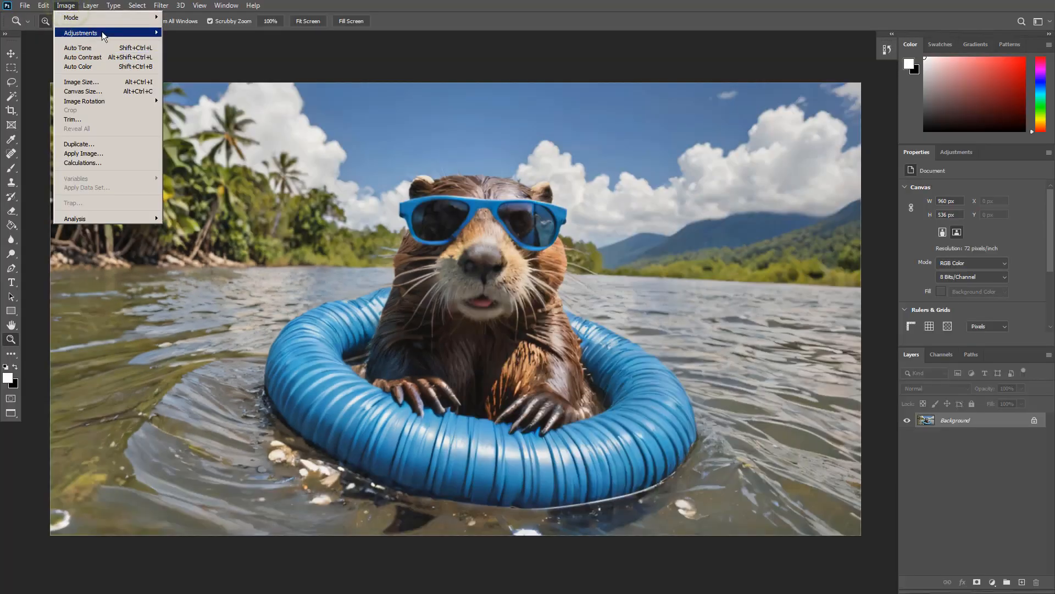
mouse_move(101, 33)
click(207, 75)
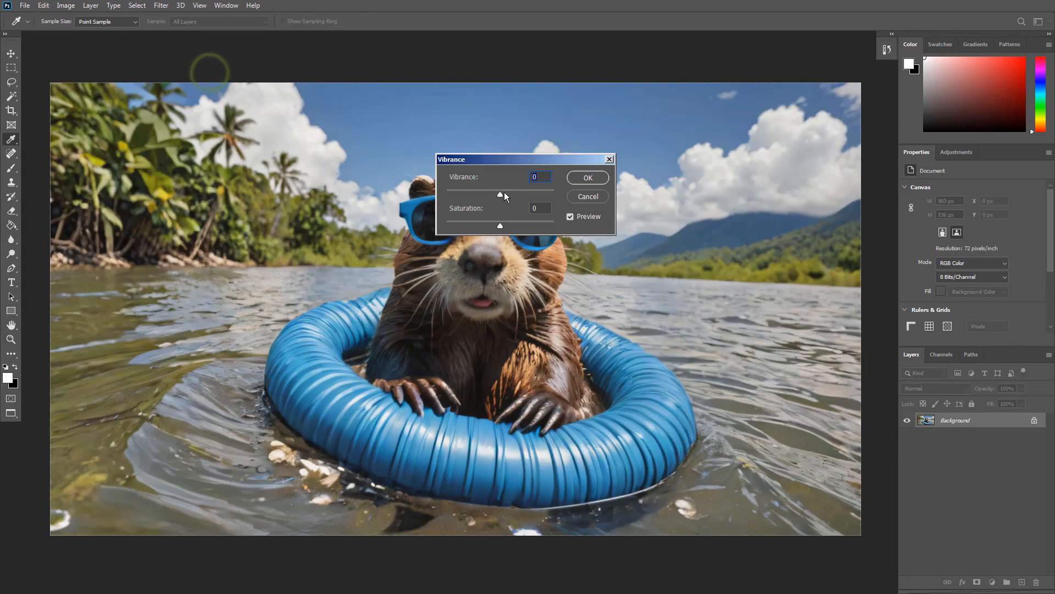
drag(500, 194, 548, 193)
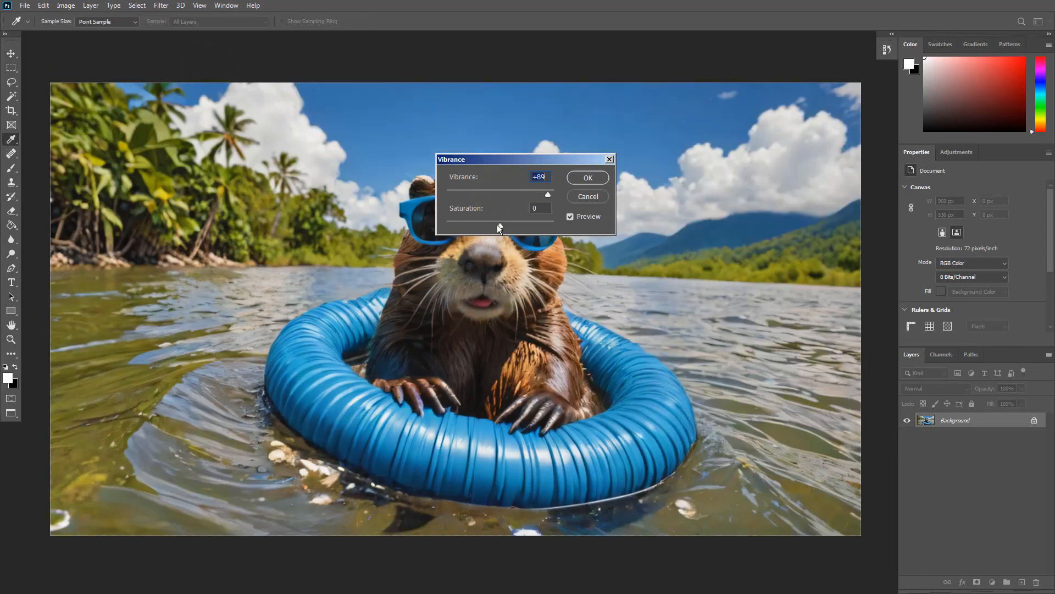
mouse_move(497, 224)
mouse_down()
mouse_move(523, 228)
mouse_move(510, 230)
mouse_up()
drag(547, 195, 535, 195)
click(588, 179)
key(z)
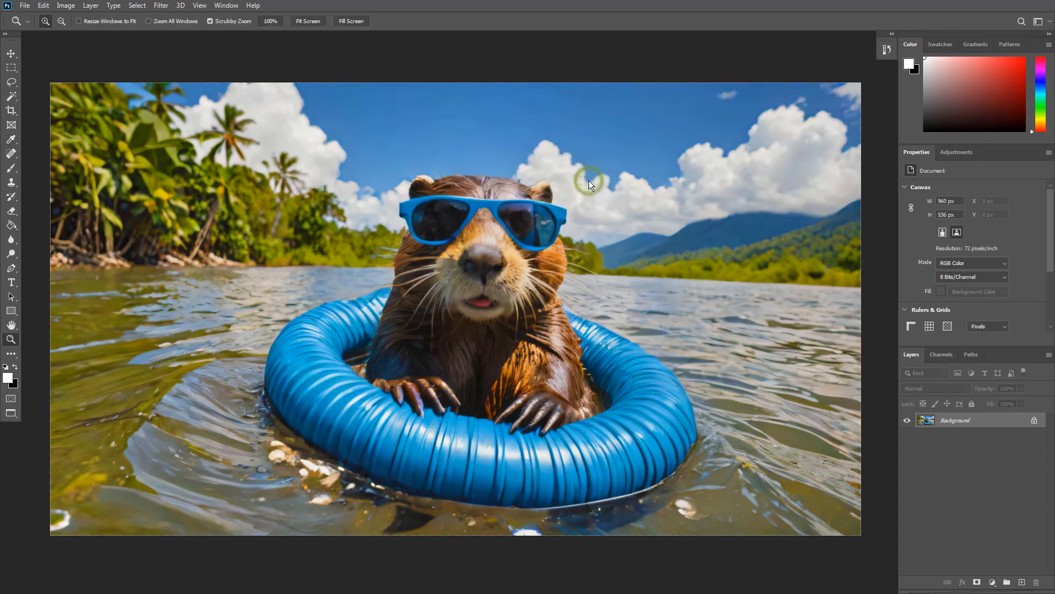
Apply Auto Contrast and Auto Tone to the beaver image, and try Auto Color
click(66, 6)
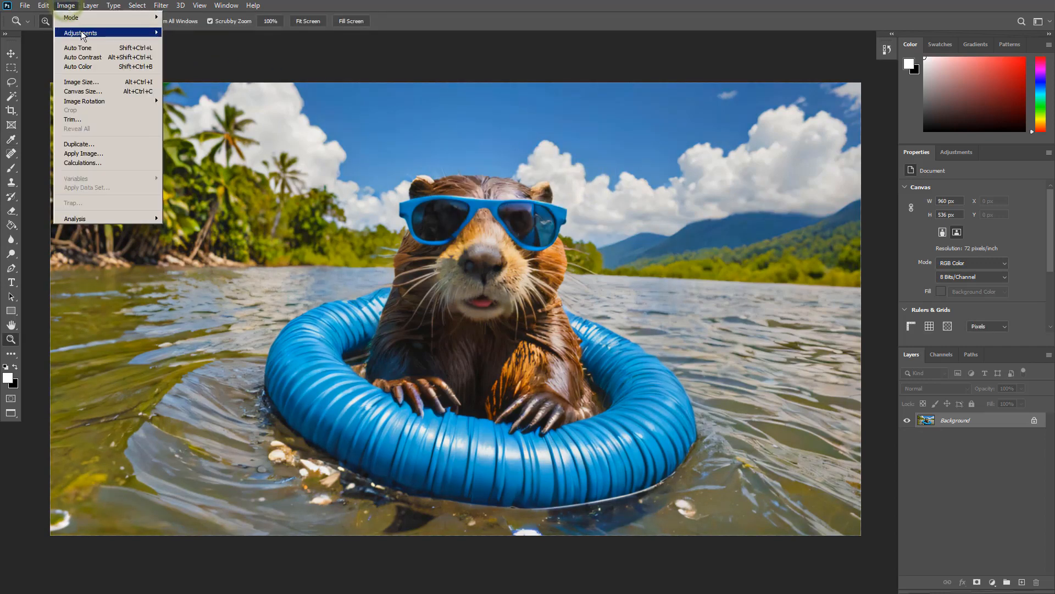
click(94, 57)
click(66, 6)
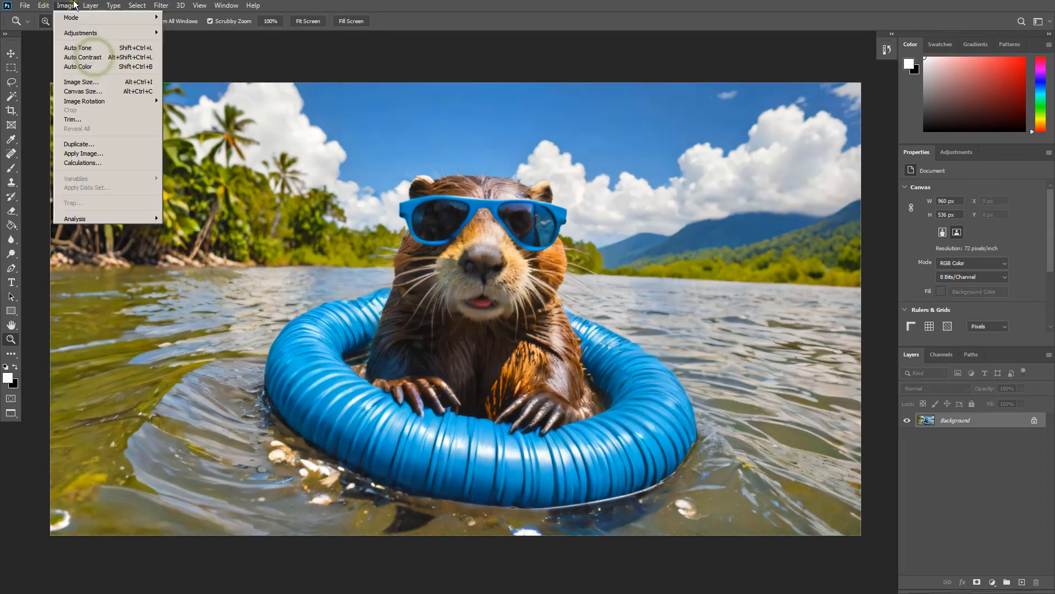
click(88, 45)
click(66, 5)
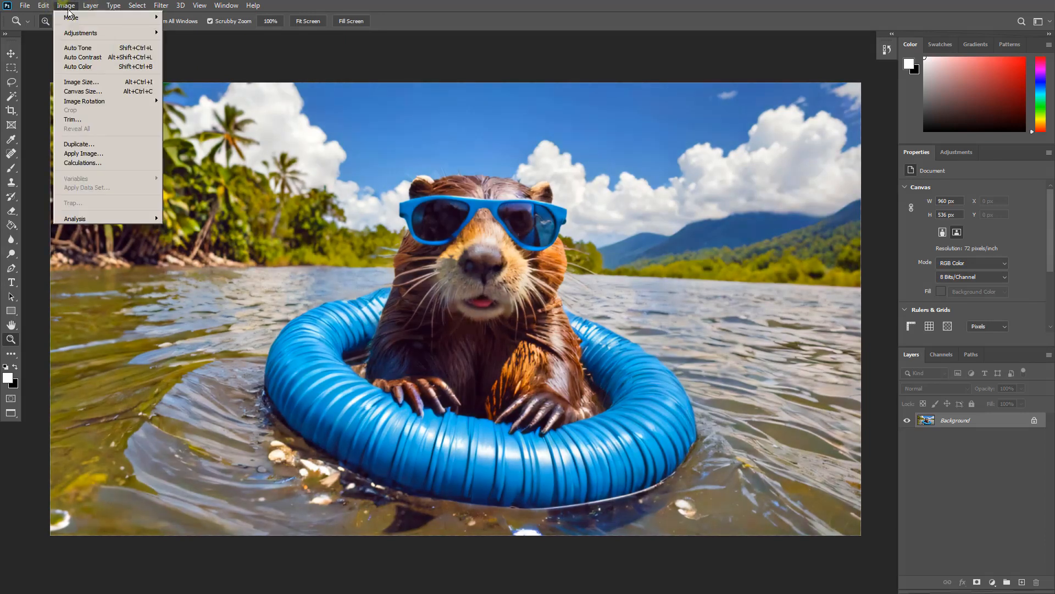
click(81, 64)
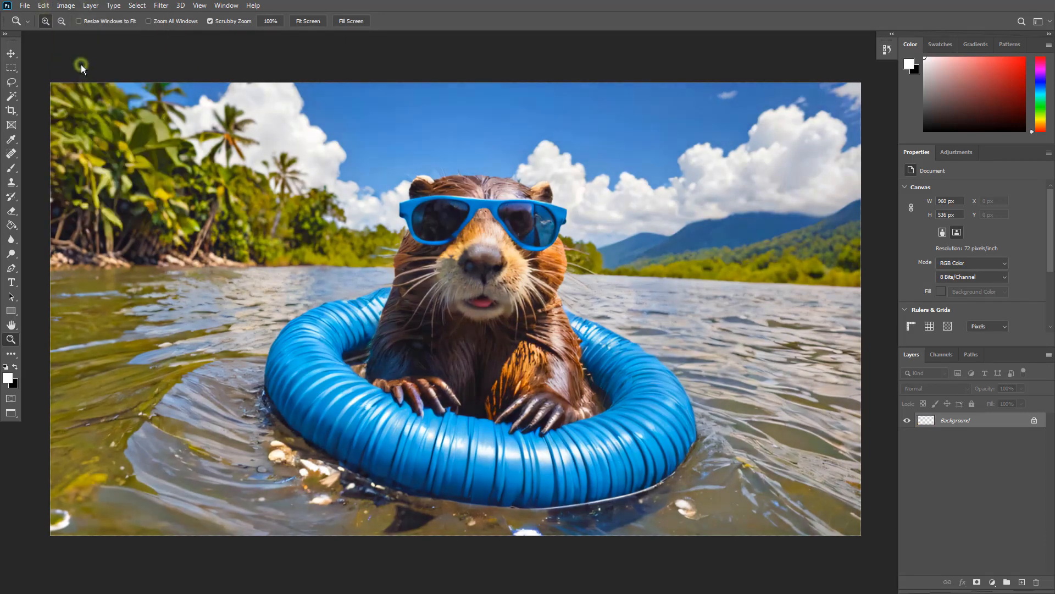
click(66, 6)
mouse_move(84, 34)
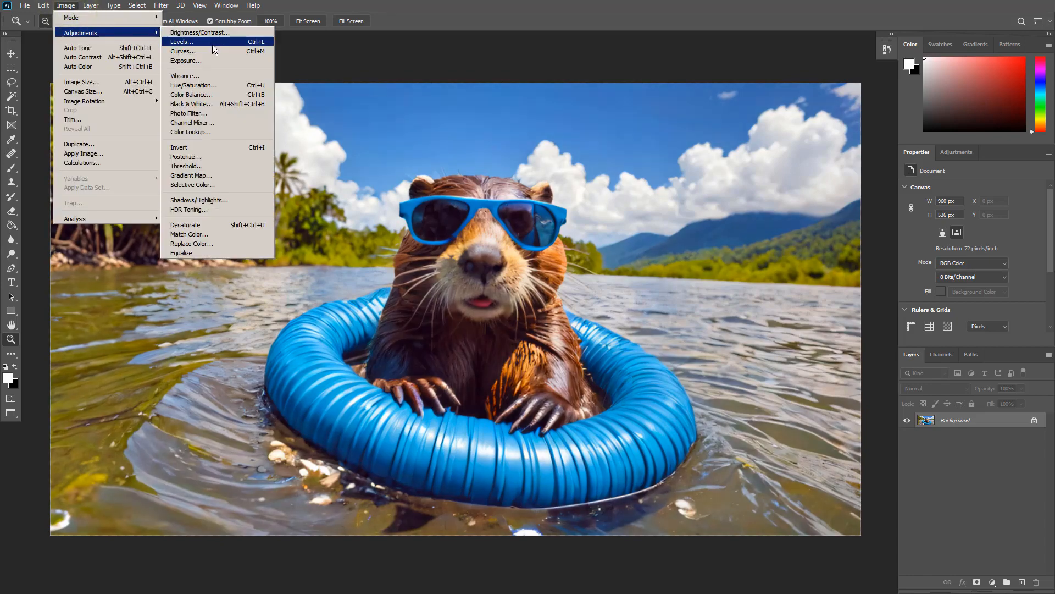
click(214, 48)
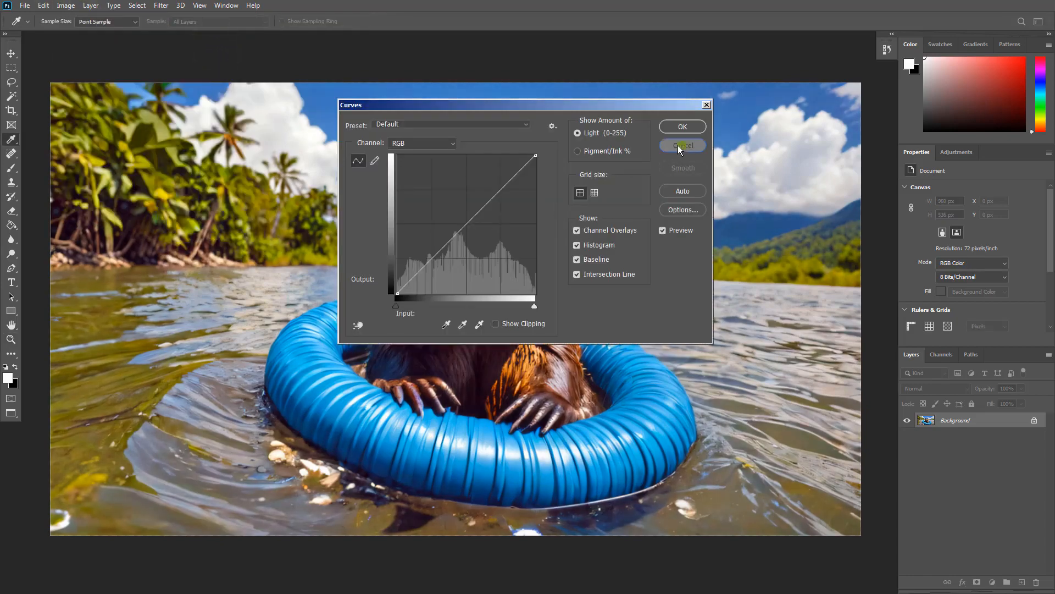
click(679, 146)
key(z)
Darken the image's midtones with a Levels adjustment, setting the RGB midtone input level to about 0.79
click(66, 5)
mouse_move(83, 33)
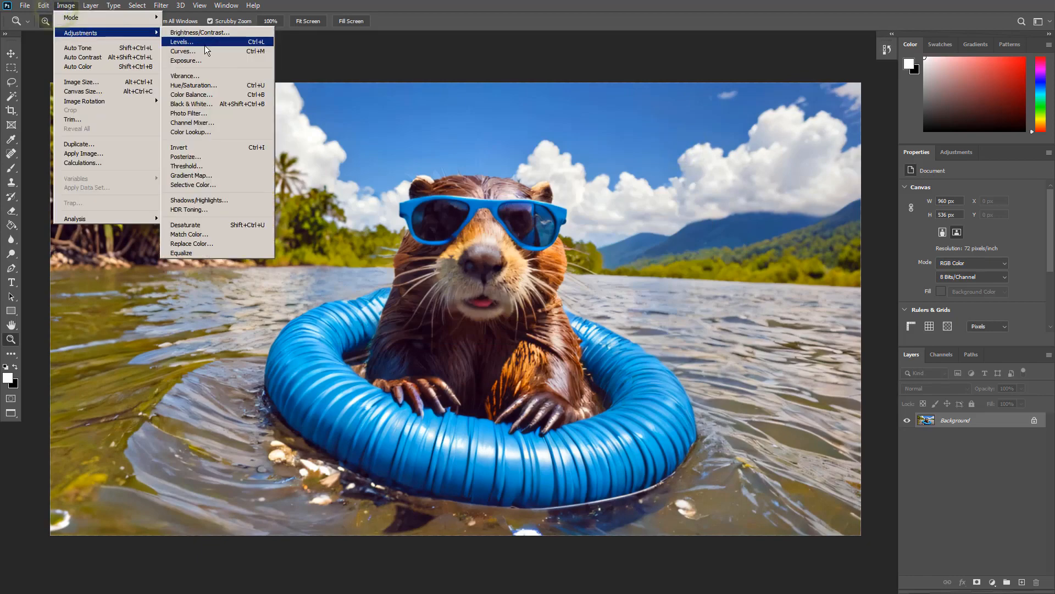
click(220, 43)
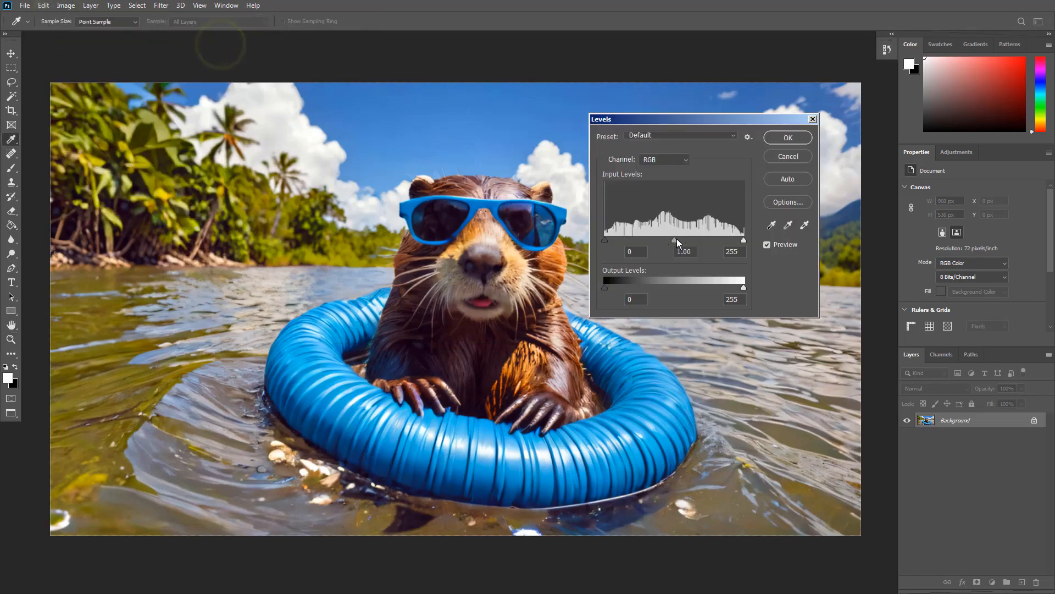
drag(675, 238, 684, 240)
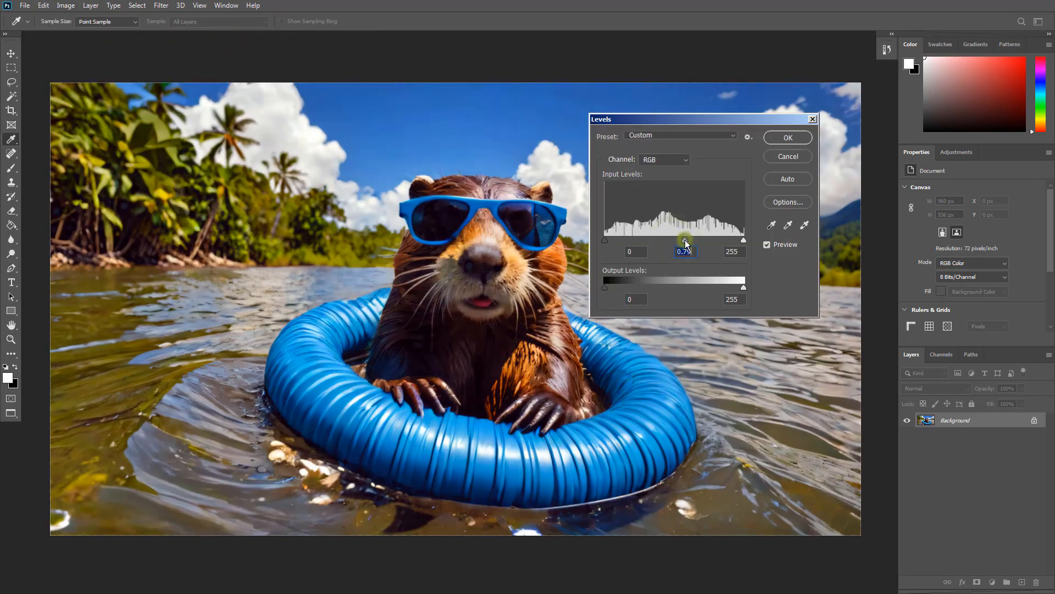
click(785, 136)
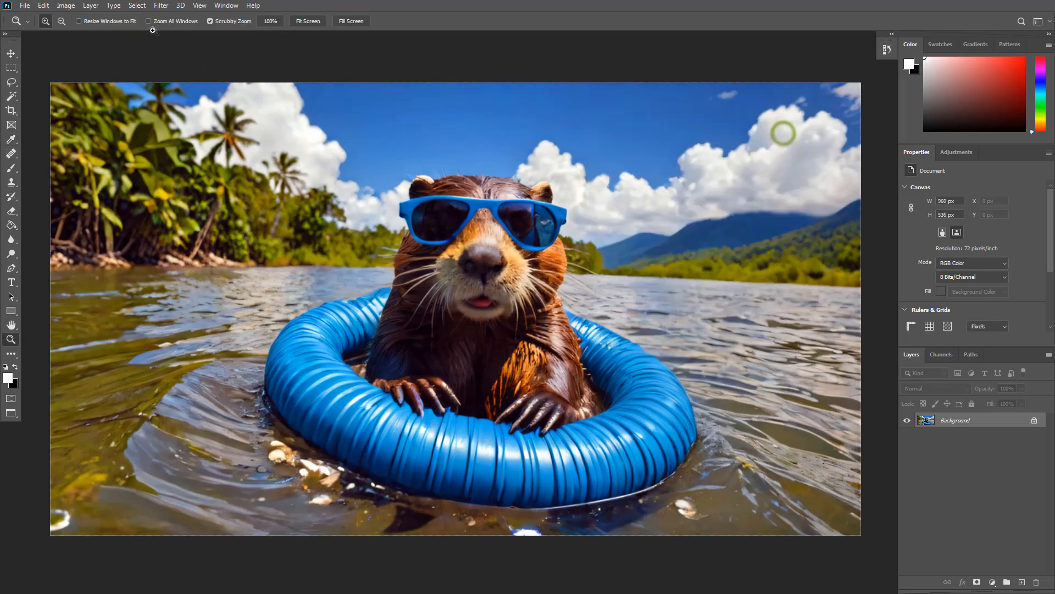
Brighten the beaver image slightly with an Exposure adjustment
click(44, 5)
mouse_move(65, 5)
mouse_move(80, 32)
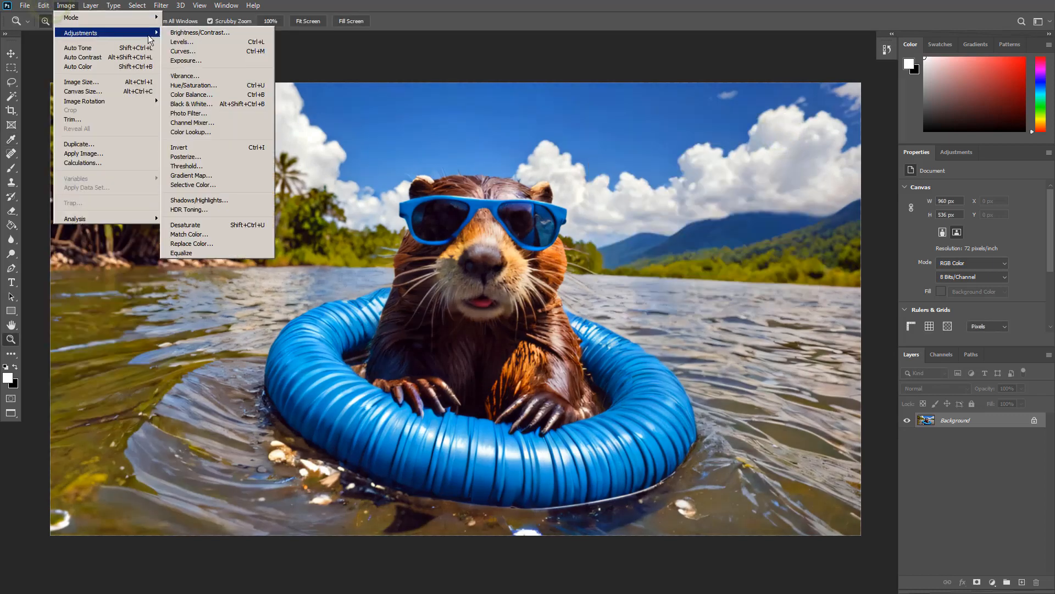
click(201, 60)
drag(724, 269, 725, 295)
click(816, 238)
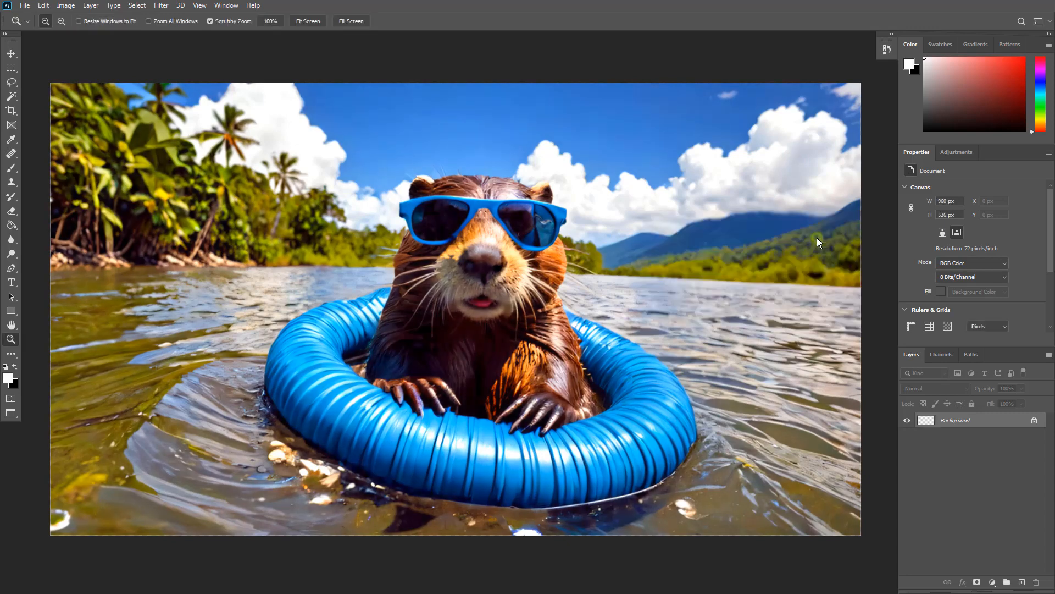
Compare the originally opened image with the final Exposure state several times in the history, ending on the edited version
click(887, 50)
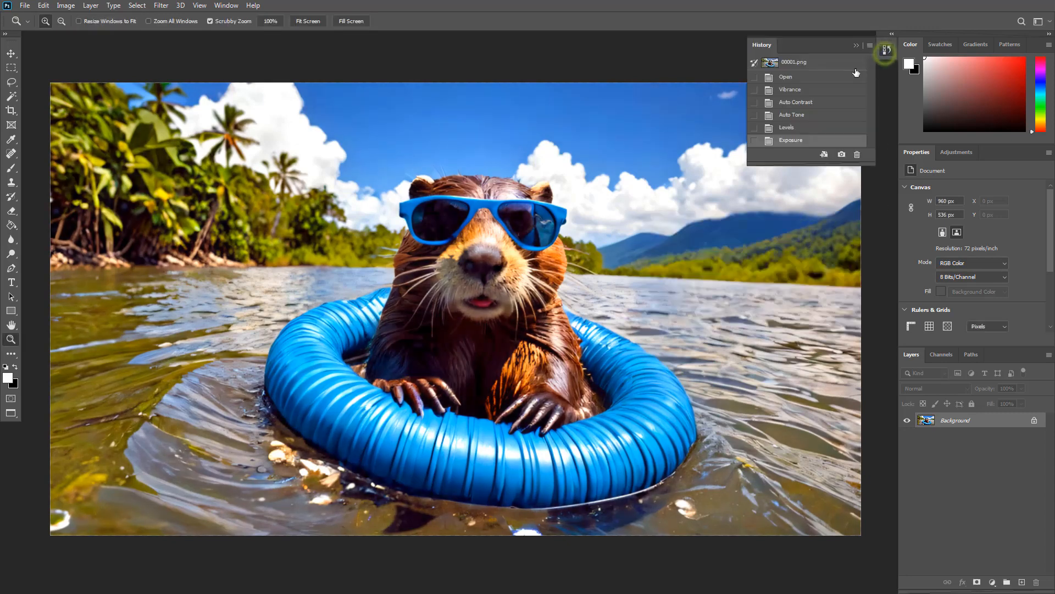
click(836, 77)
click(812, 140)
click(812, 78)
click(805, 141)
click(803, 77)
click(808, 142)
click(887, 49)
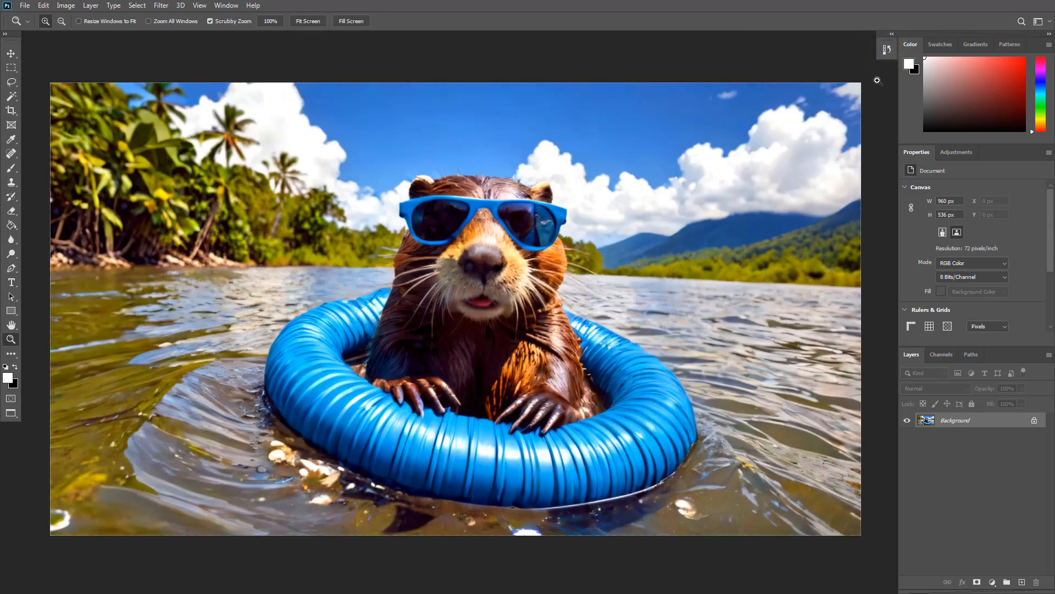